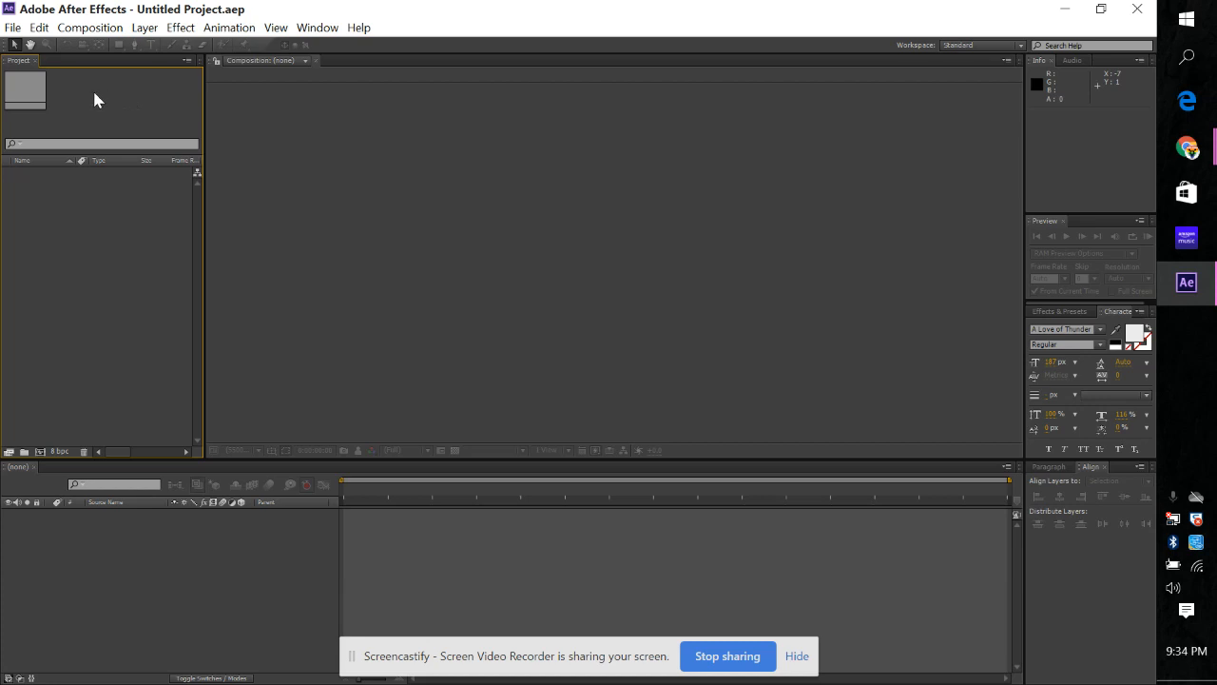
Create a composition named LastNameAEBasics with the HDV 1080 29.97 preset and a dark gray background.
click(96, 34)
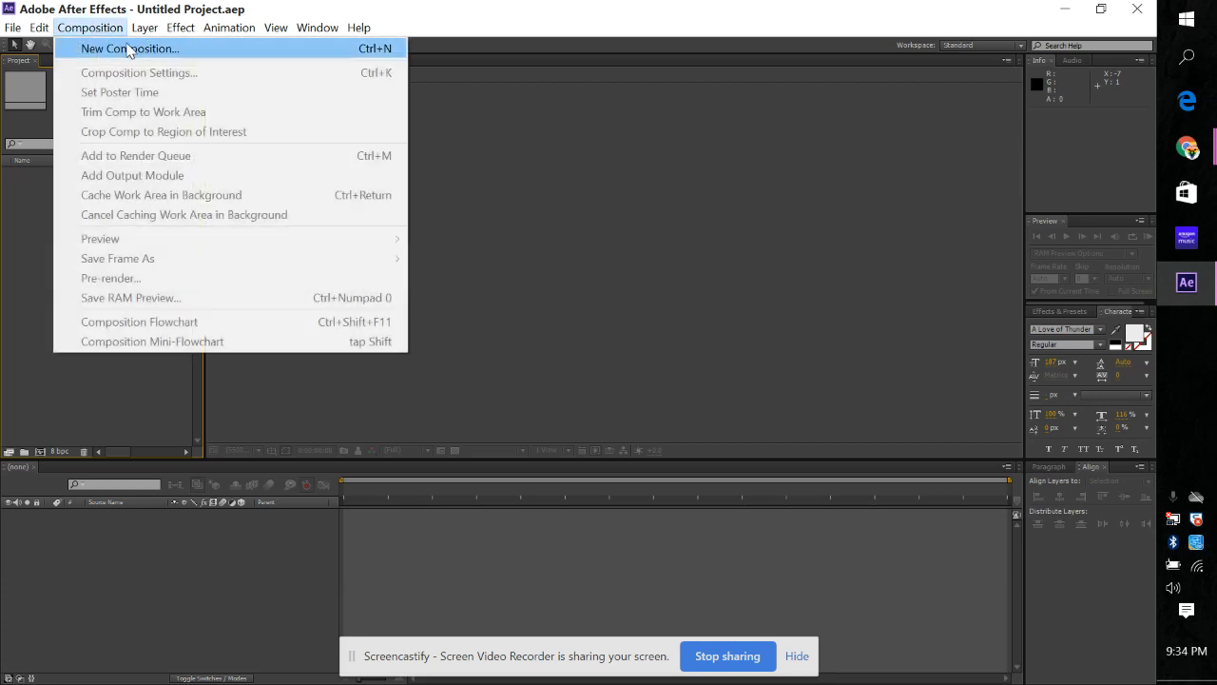
click(377, 53)
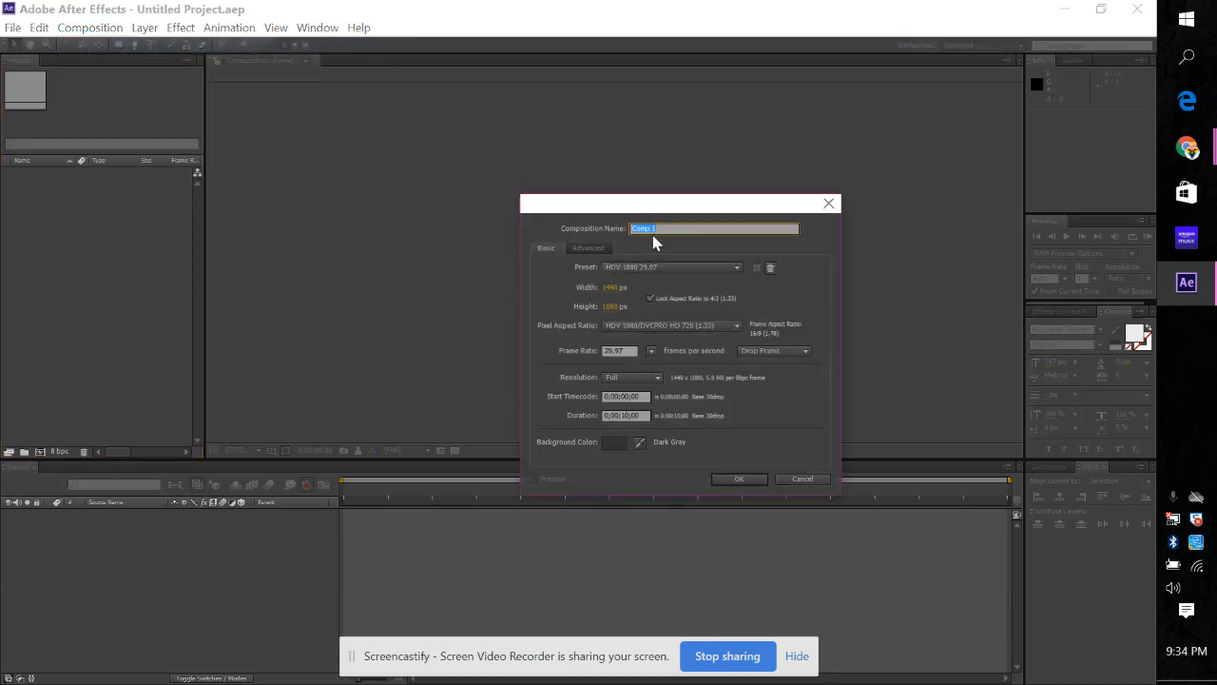
text(LastNameAEBasics)
click(629, 268)
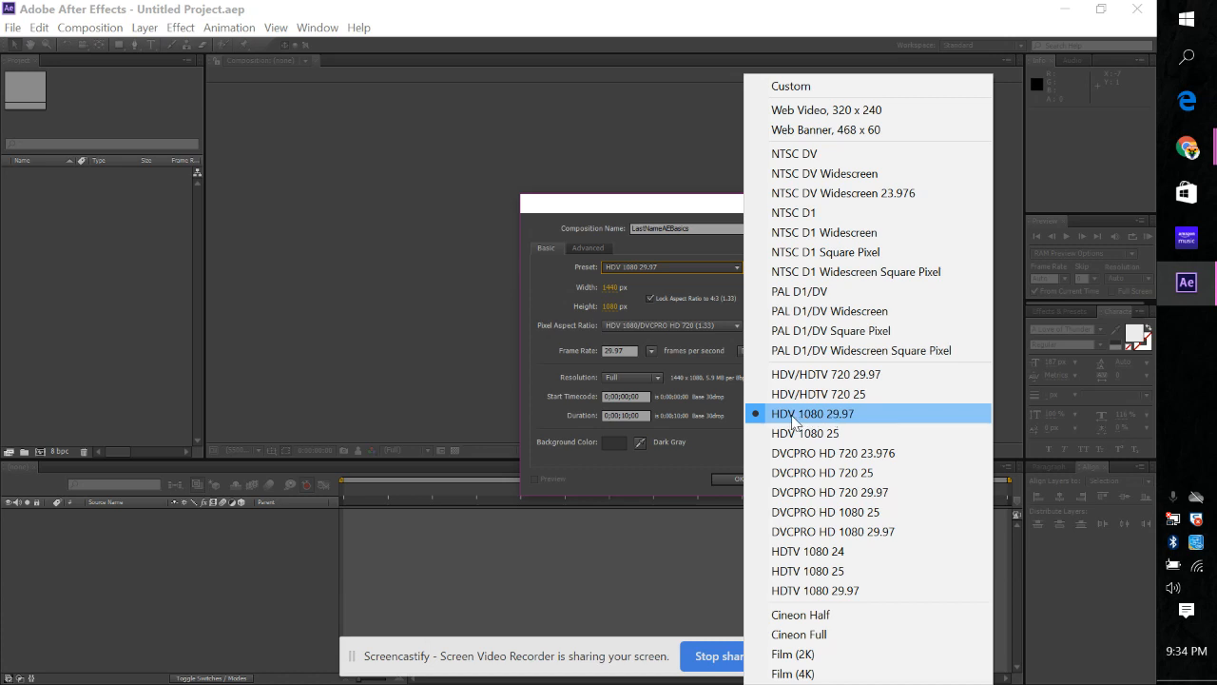
click(860, 423)
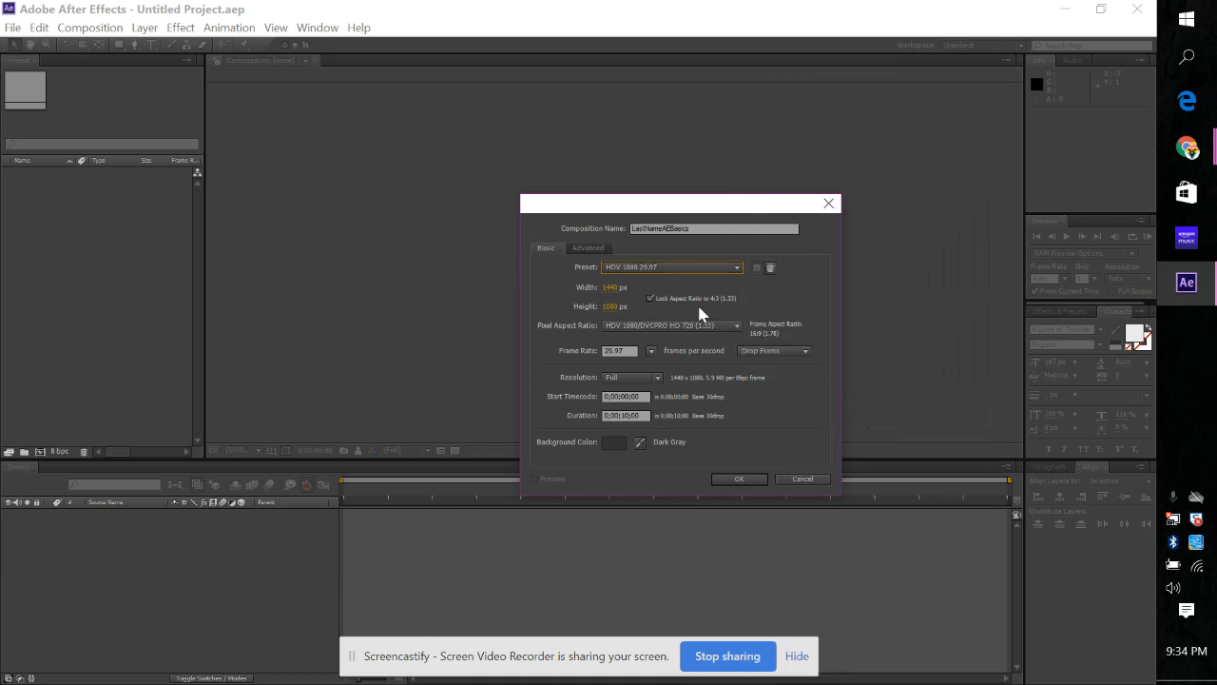
click(614, 443)
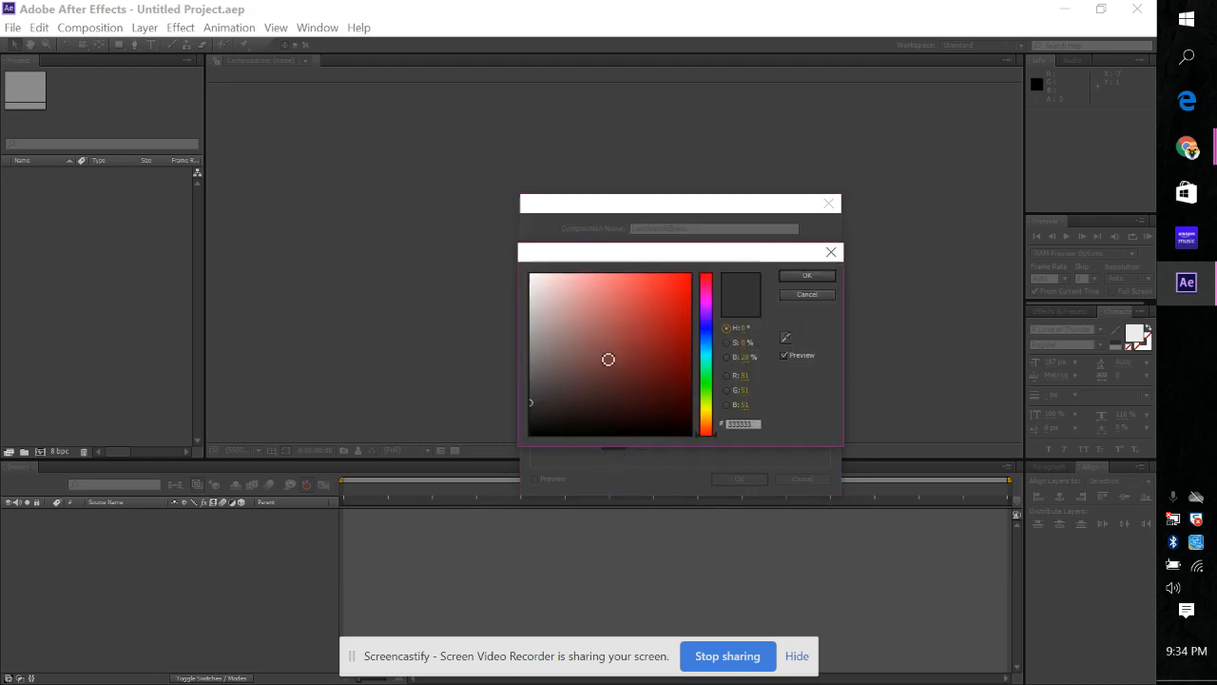
click(804, 276)
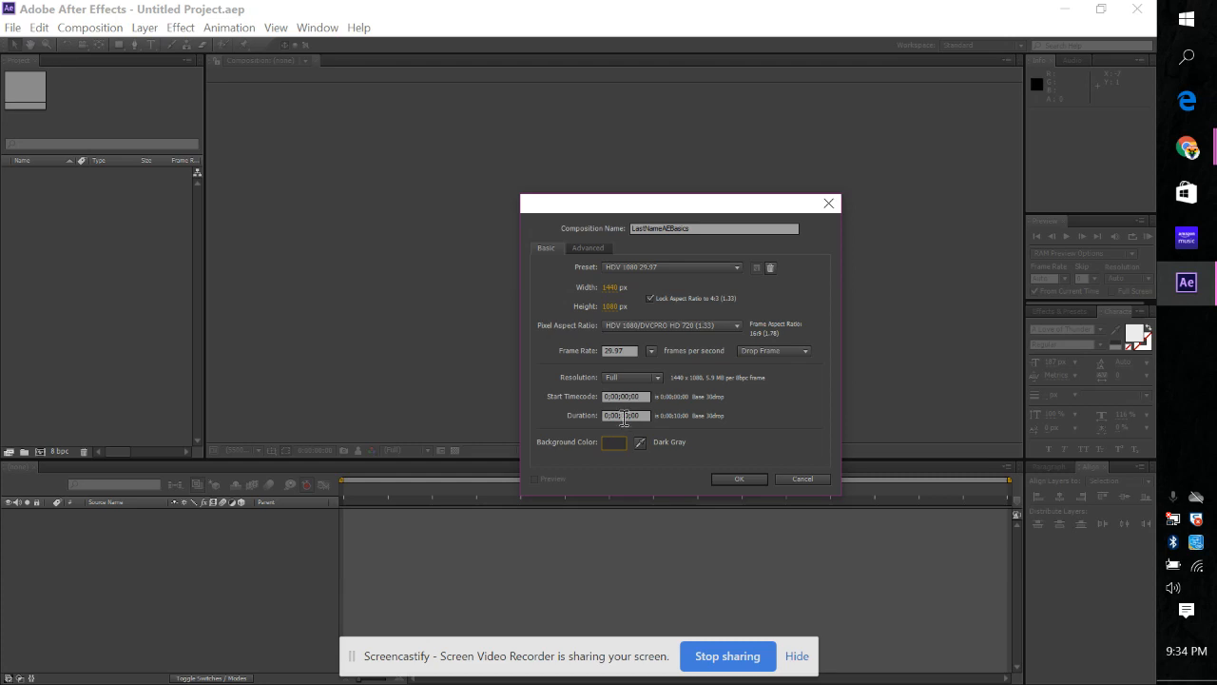
click(743, 479)
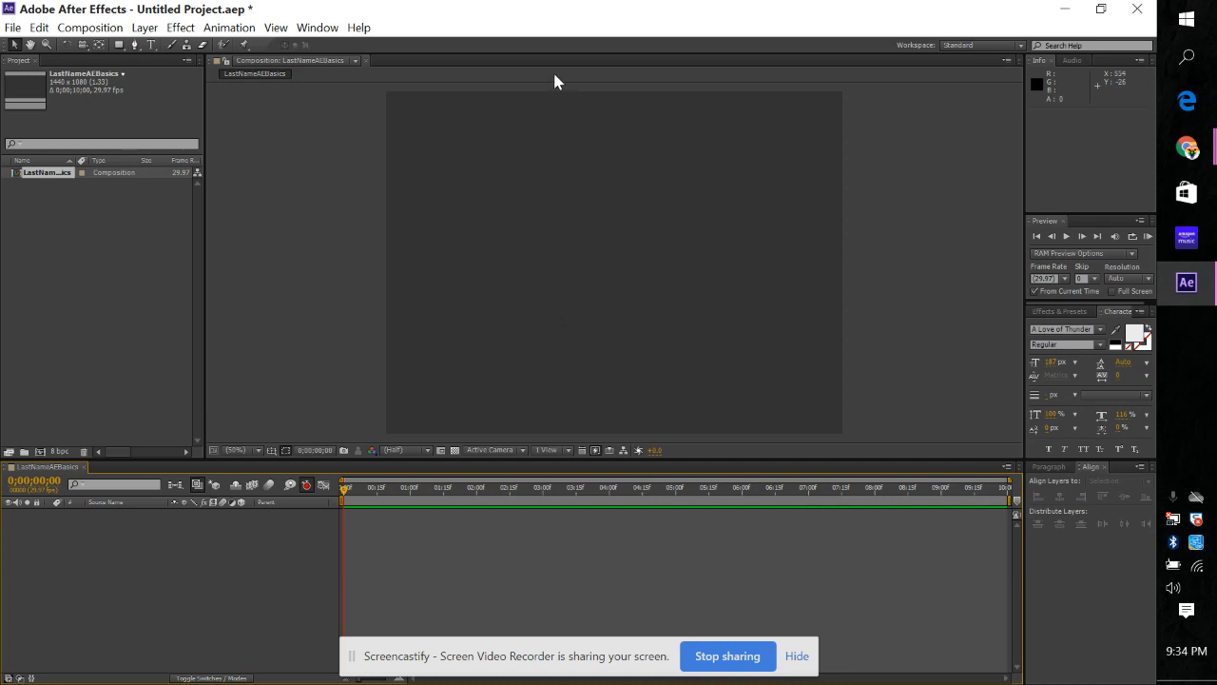
Add a wide text box across the upper part of the composition containing the text POSITION.
click(150, 45)
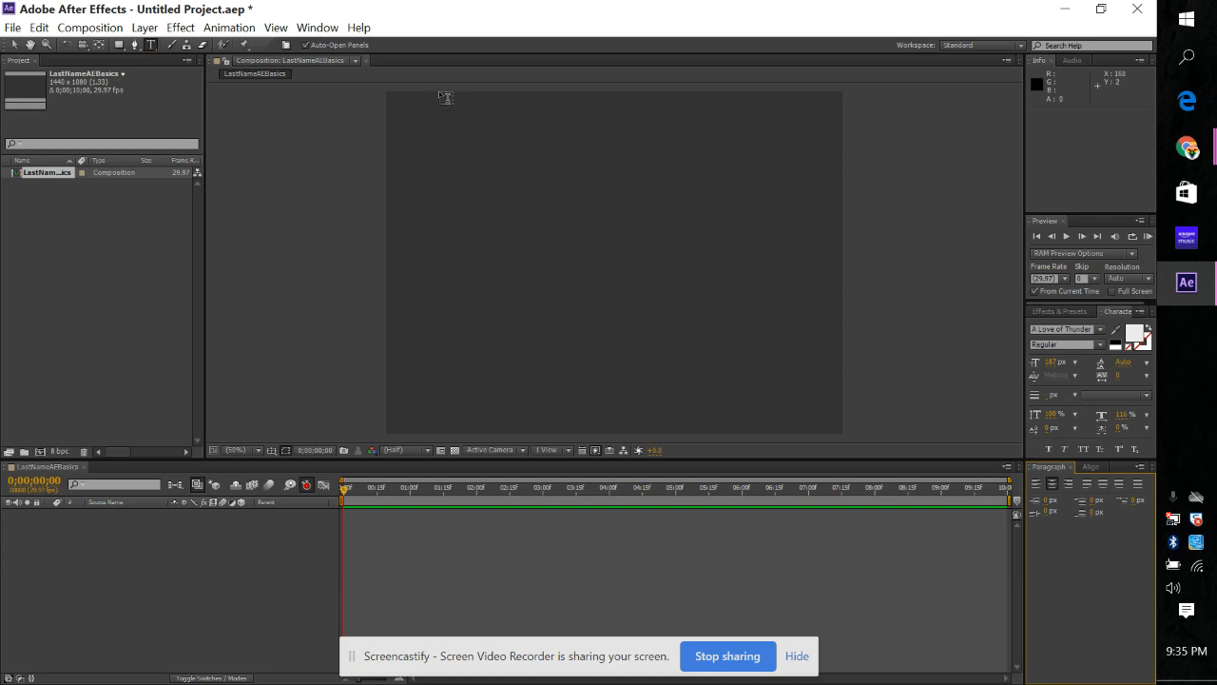
drag(439, 92, 788, 205)
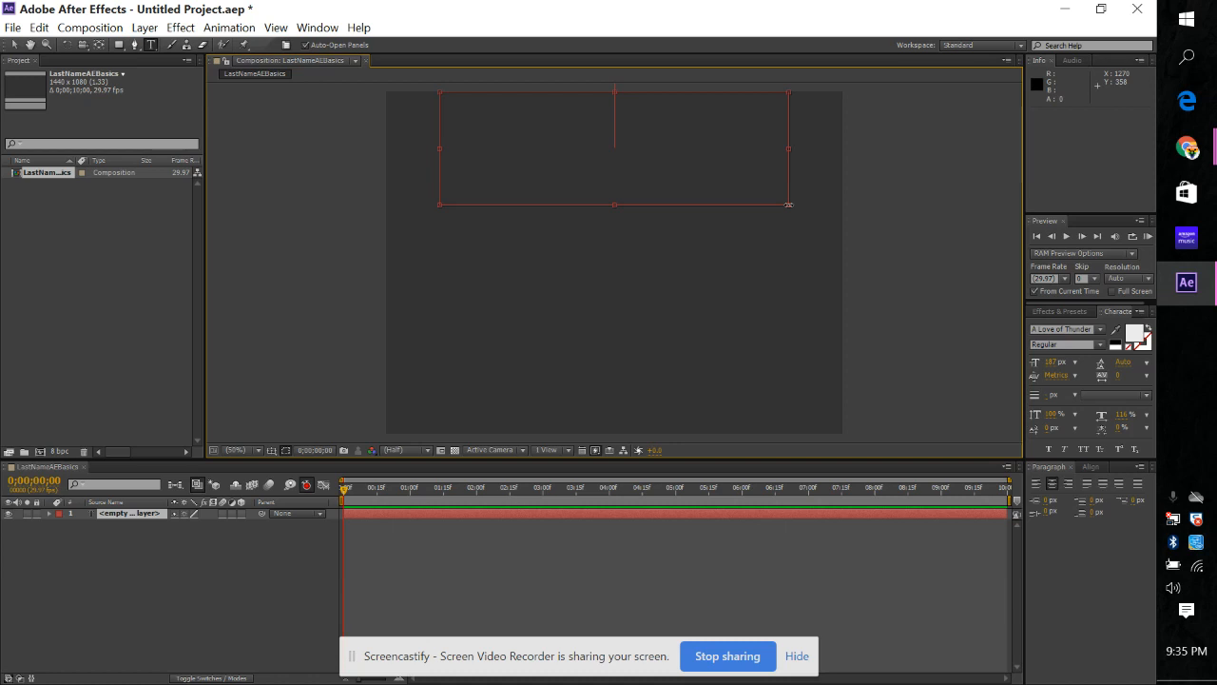
text(POSITION)
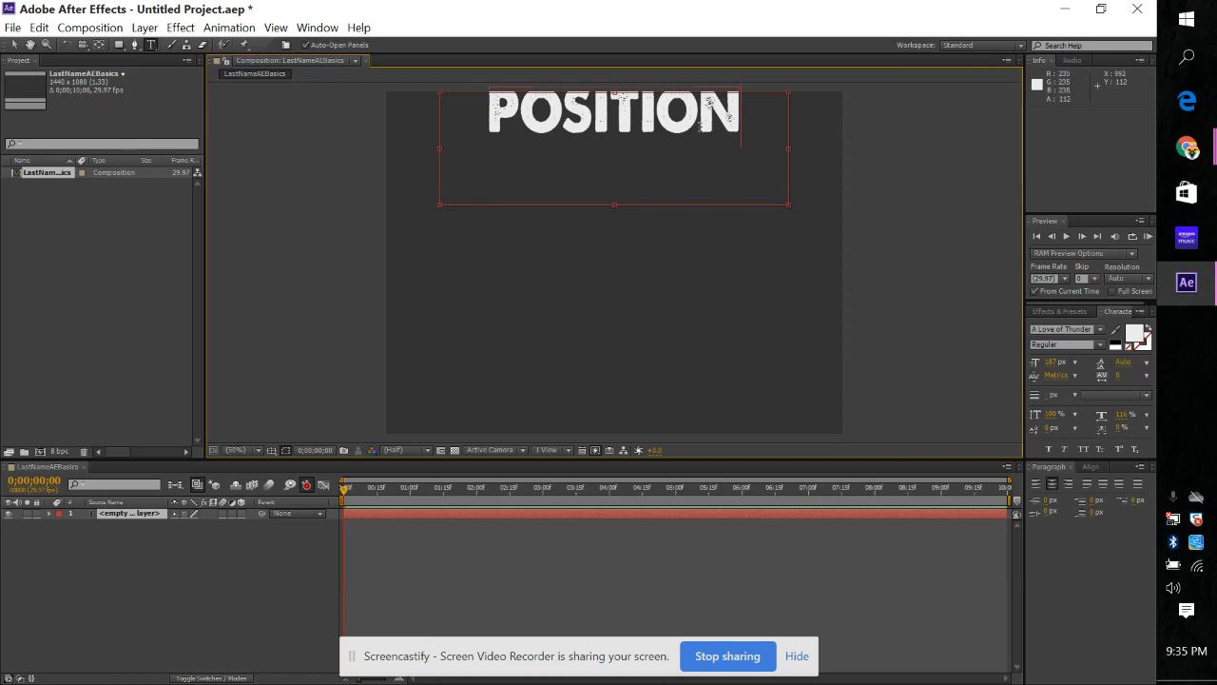
Try several other fonts on the POSITION text, such as Baskerville Old Face and Book Antiqua, and return it to A Love of Thunder.
drag(750, 119, 469, 125)
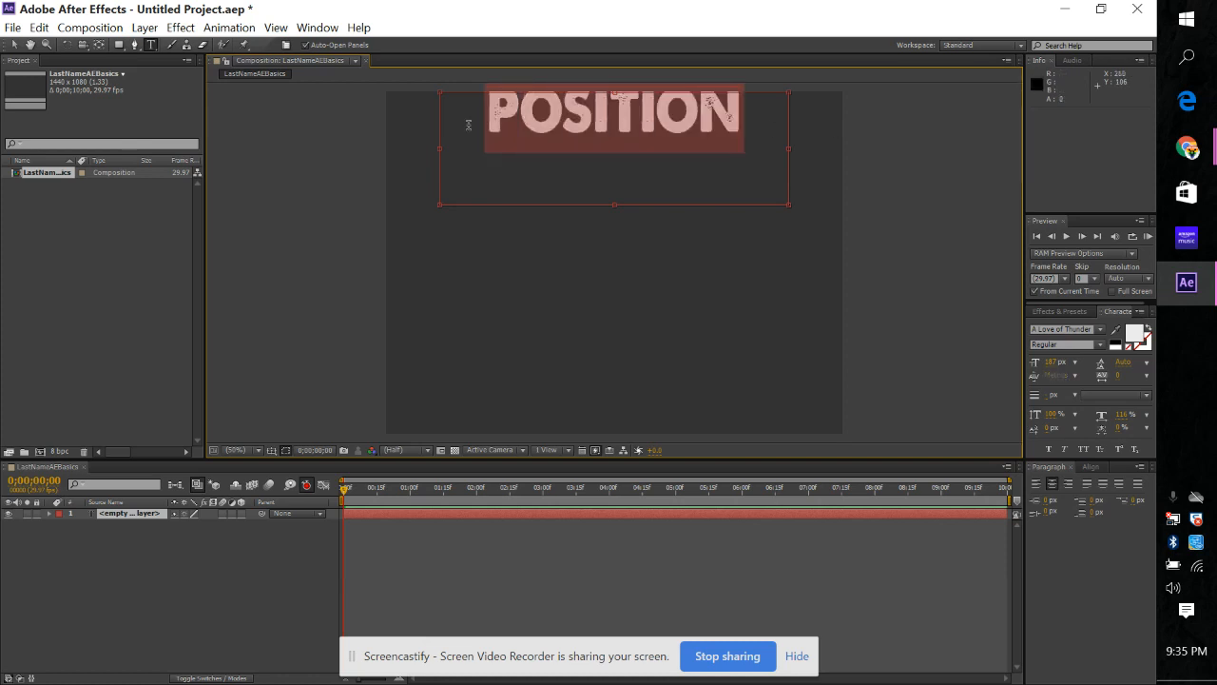
click(1100, 330)
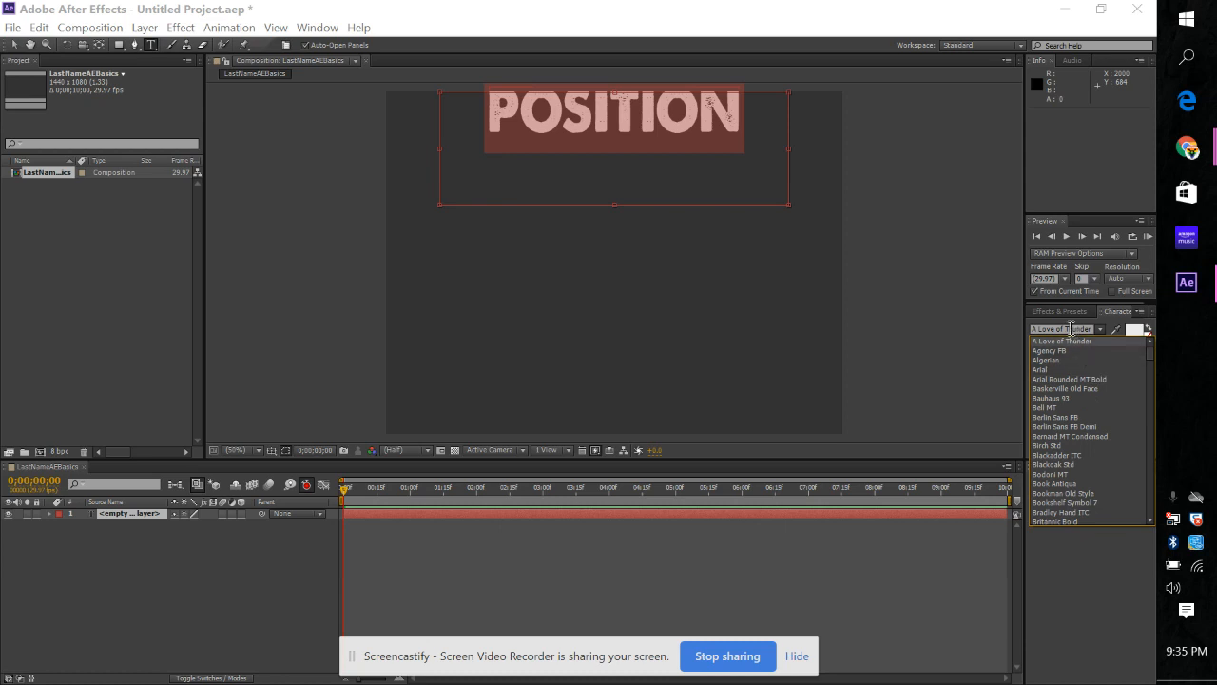
click(1049, 379)
key(Down)
key(Down)
key(Down)
key(Down)
key(Down)
key(Down)
key(Down)
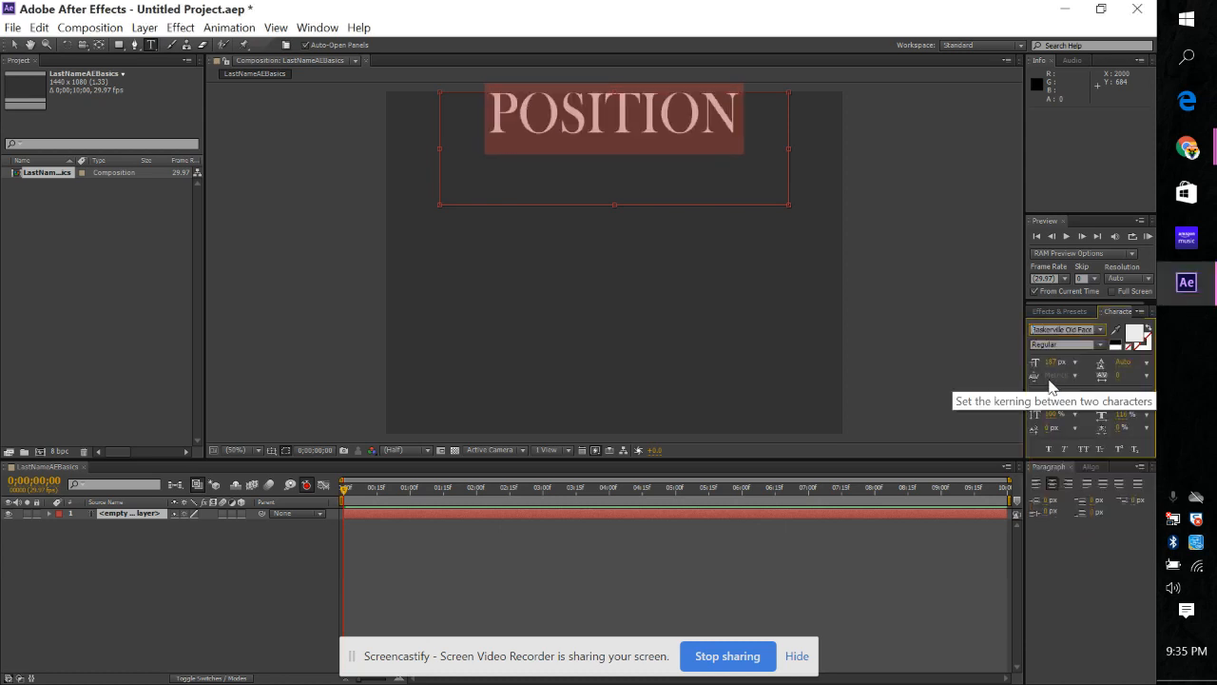
key(Down)
key(Down)
key(Down)
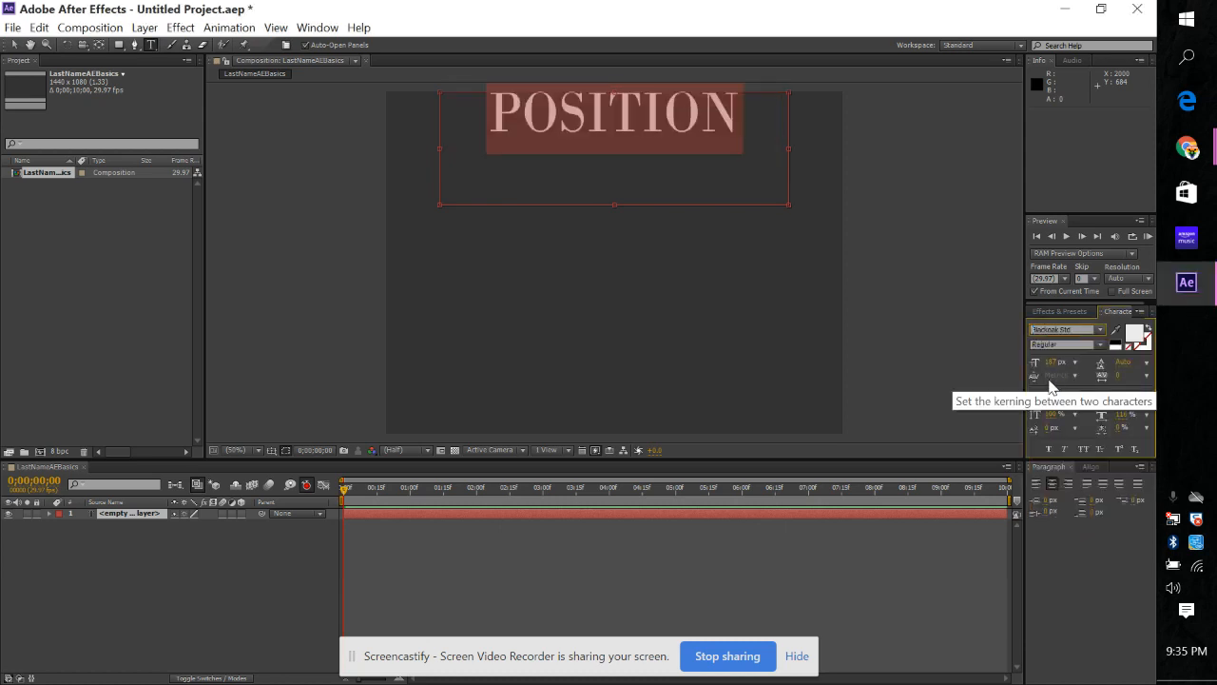
click(1095, 329)
scroll(1141, 367, up, 5)
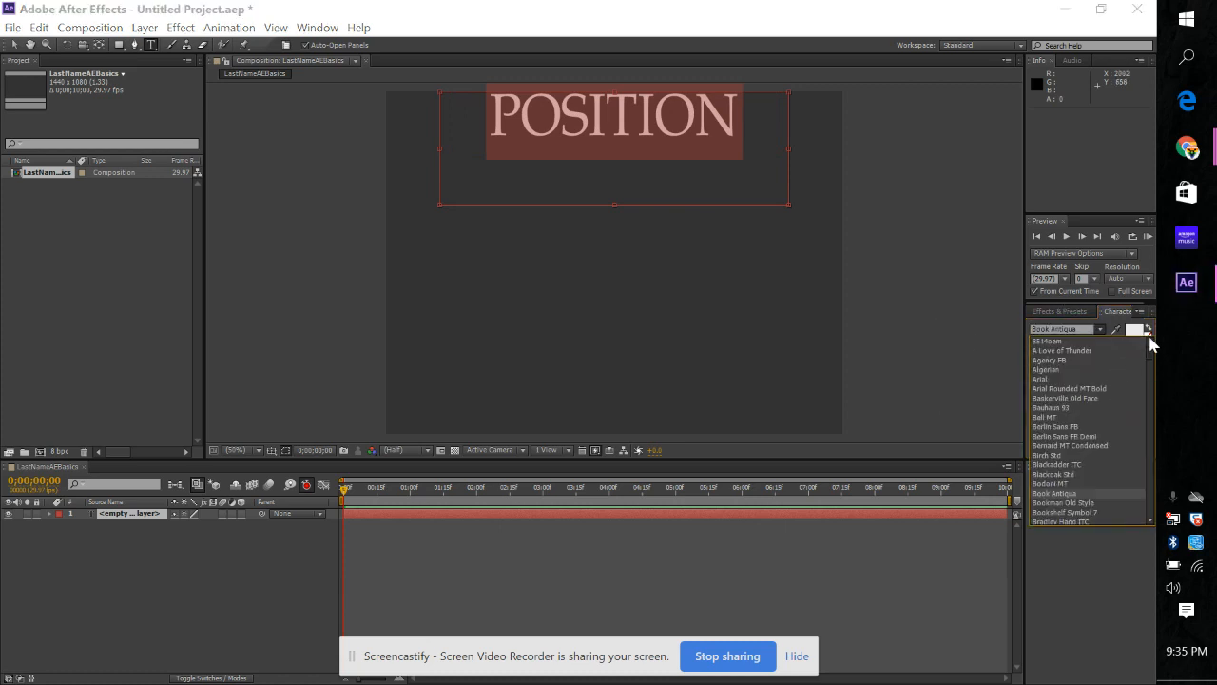
click(1093, 342)
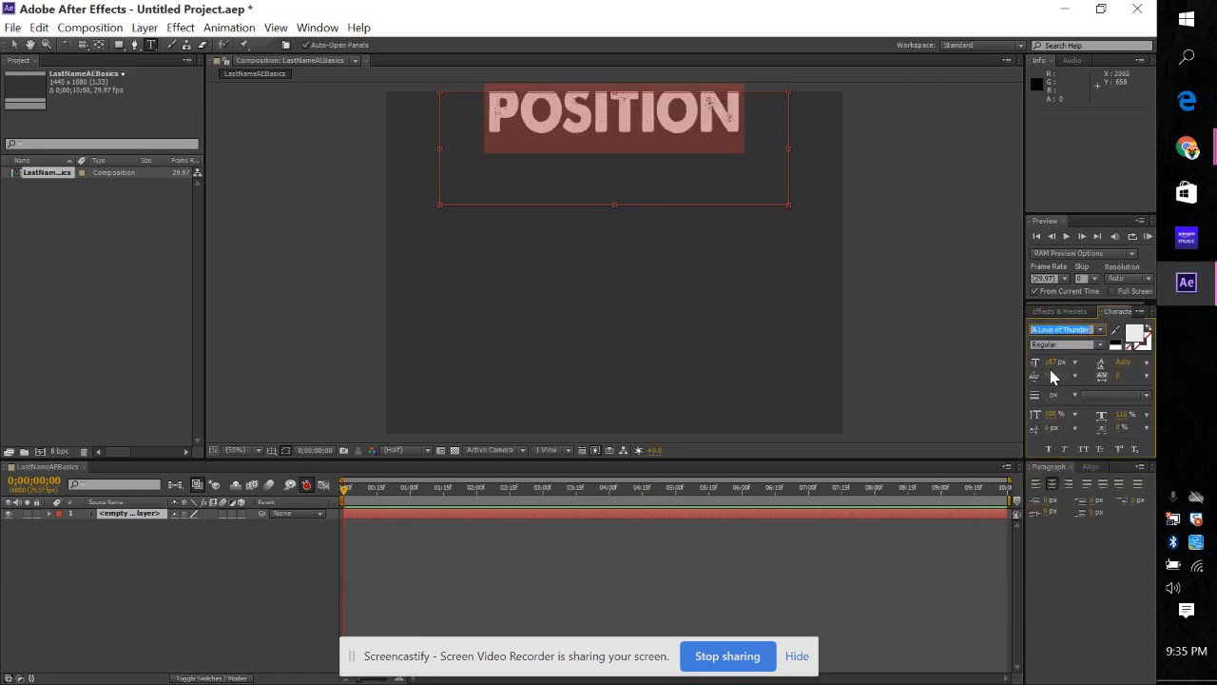
Set the POSITION text's font size to 184 px.
click(1074, 363)
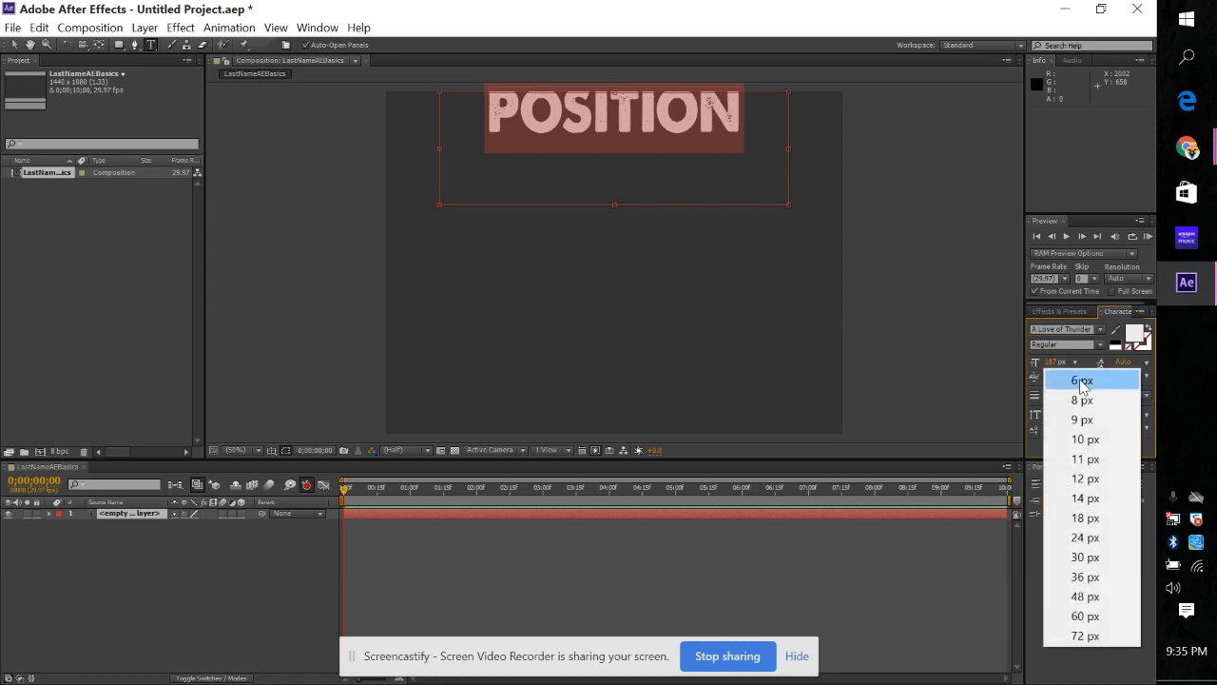
click(1080, 380)
click(1072, 362)
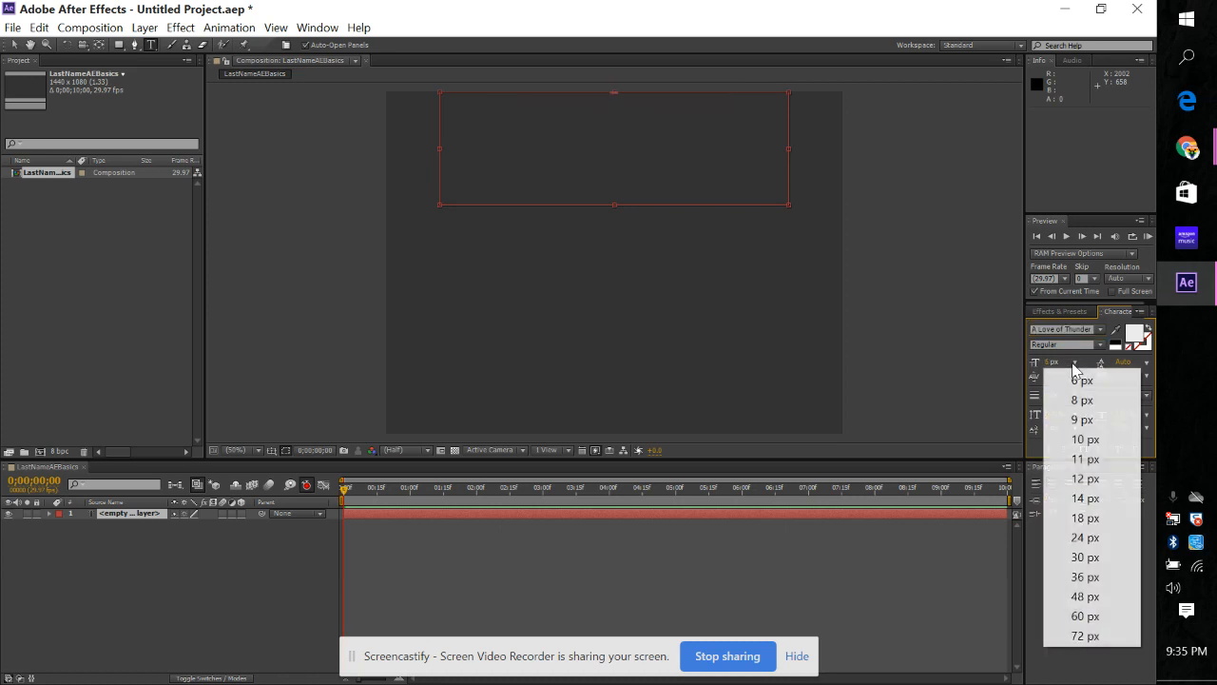
click(1119, 645)
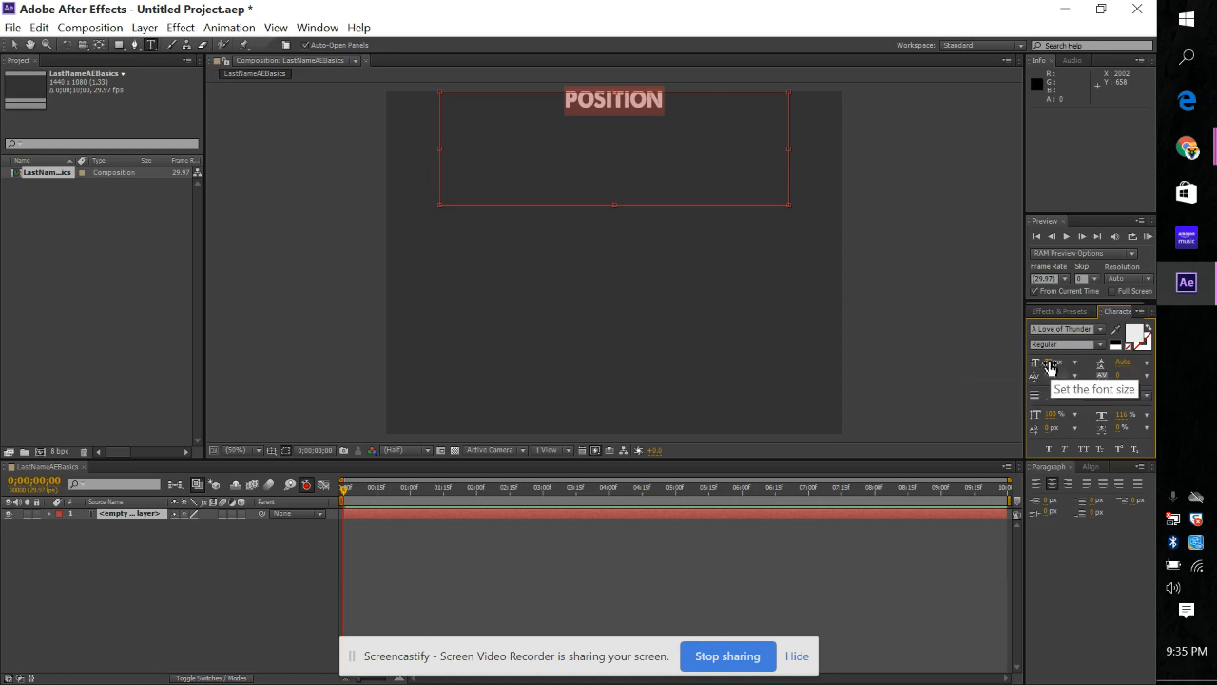
drag(1049, 367, 1118, 369)
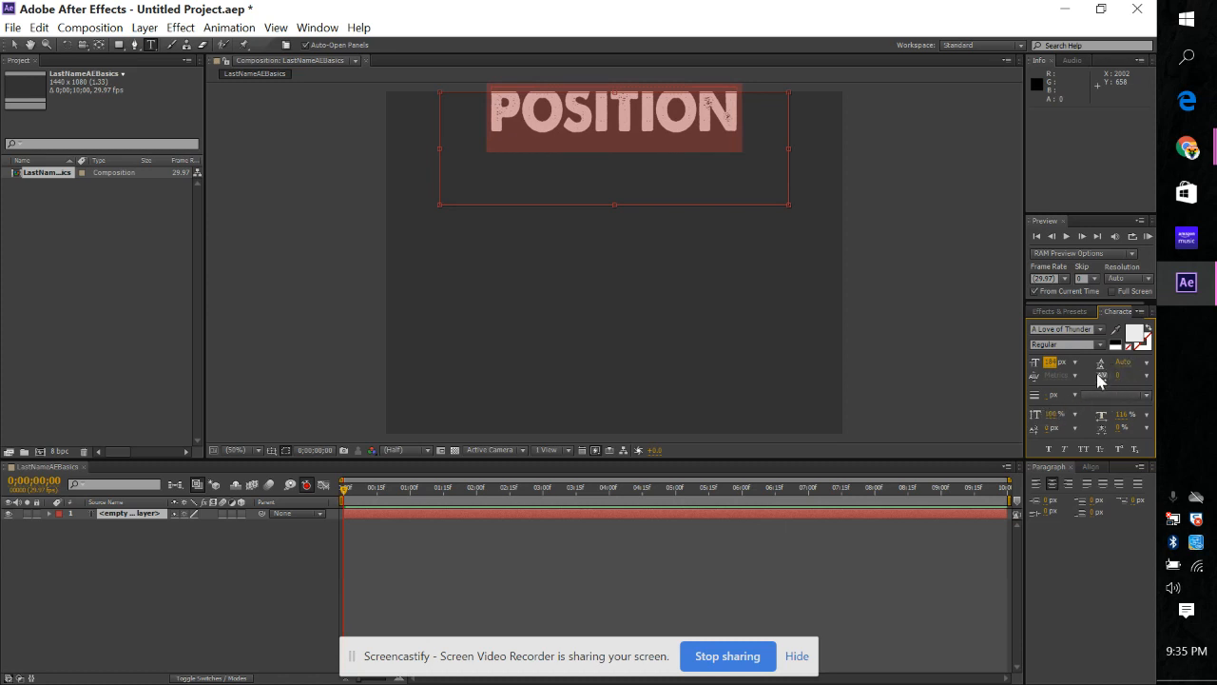
Try wider tracking on the POSITION text and reset the tracking to 0.
drag(1117, 380, 1212, 385)
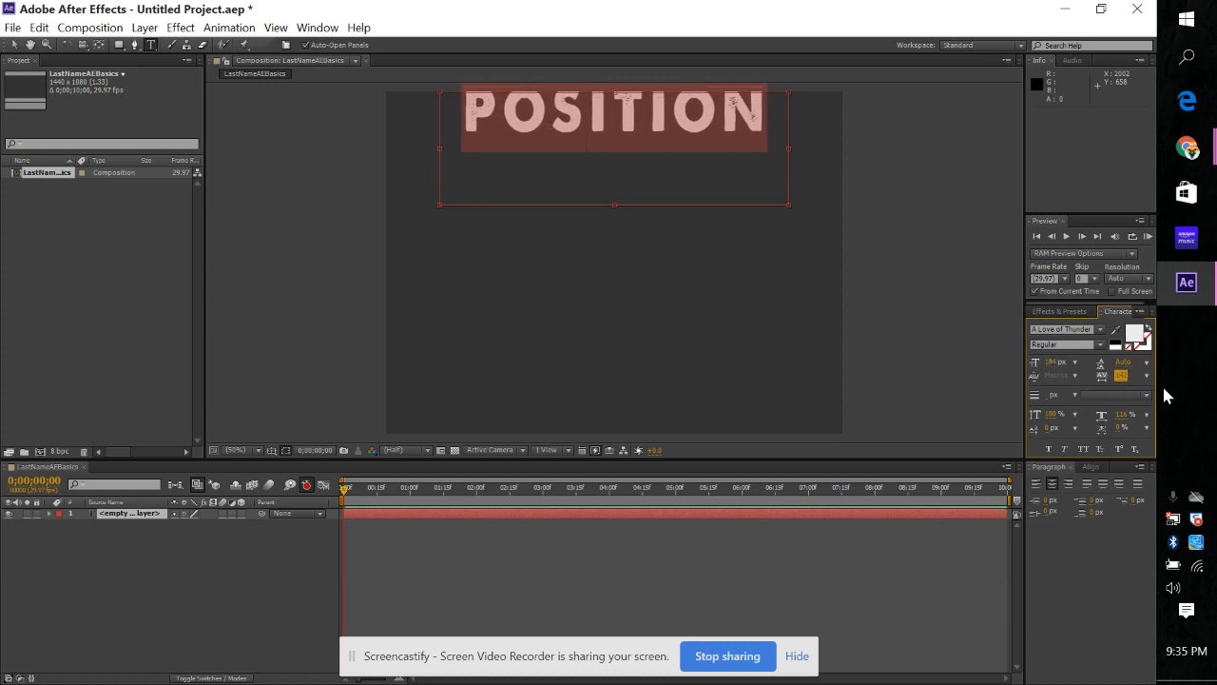
text(0)
key(Return)
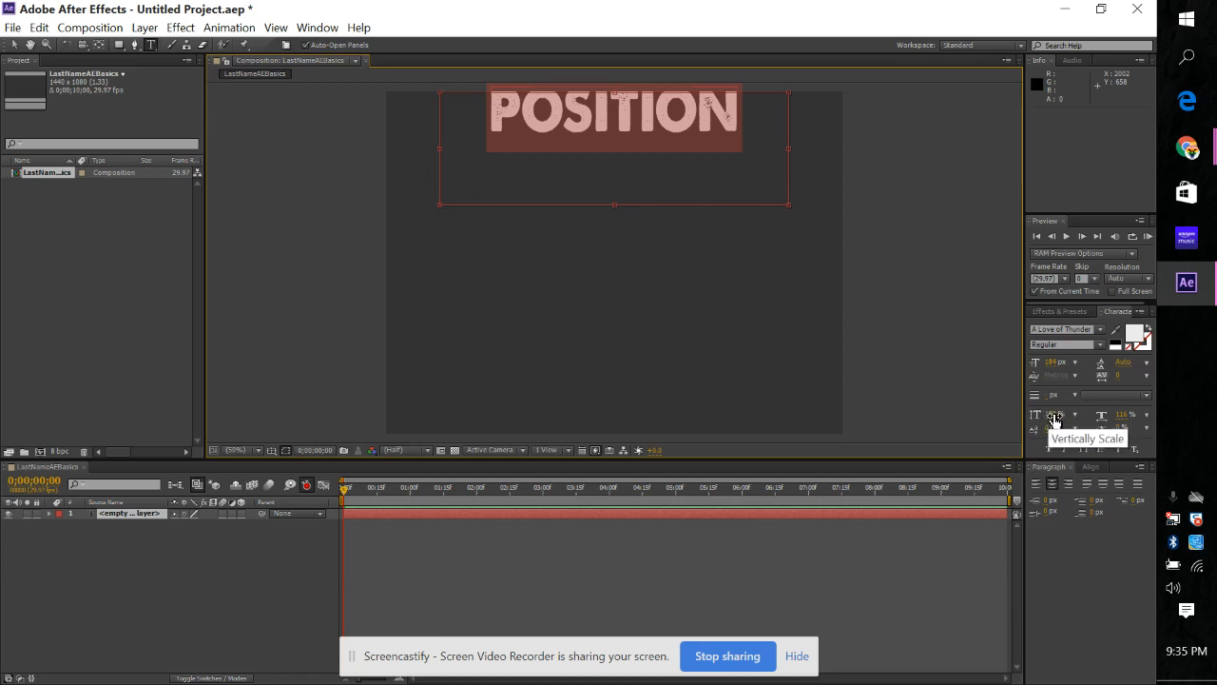
Try vertical and horizontal scaling on the POSITION text, undo it, and switch Faux Bold on and off.
drag(1042, 424, 1066, 437)
drag(1120, 422, 1090, 424)
key(ctrl+z)
click(1049, 448)
click(1049, 448)
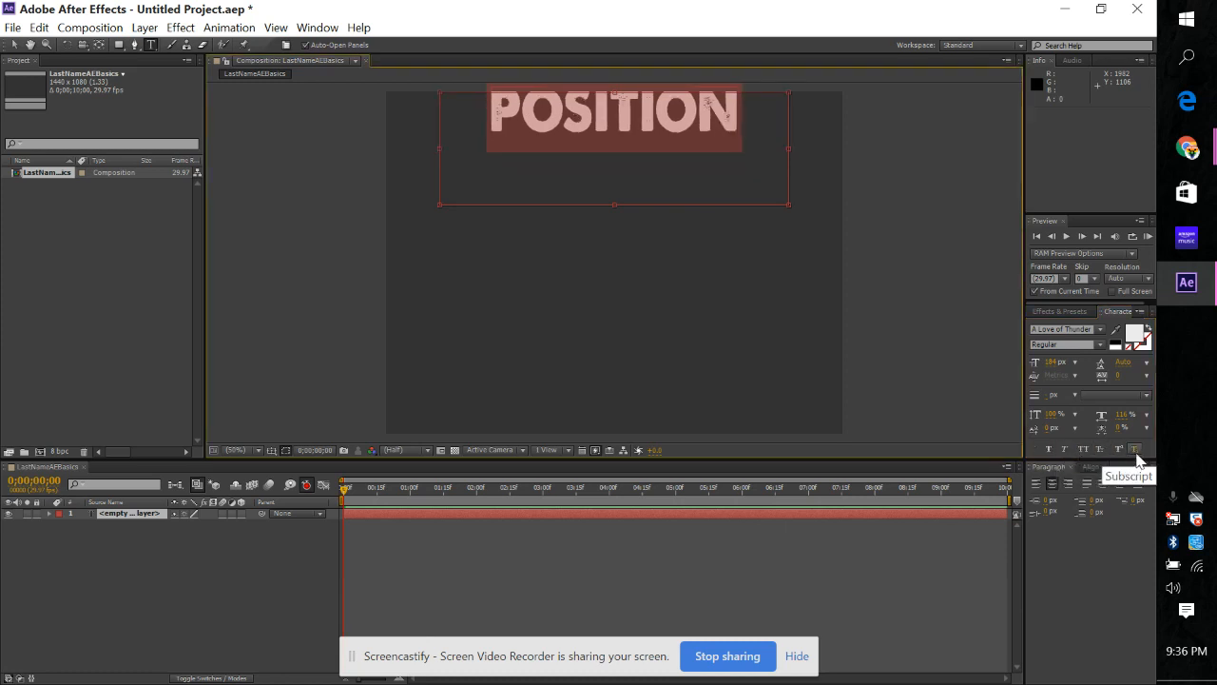
Try left and right paragraph alignment on the POSITION text and return it to centered.
click(1038, 483)
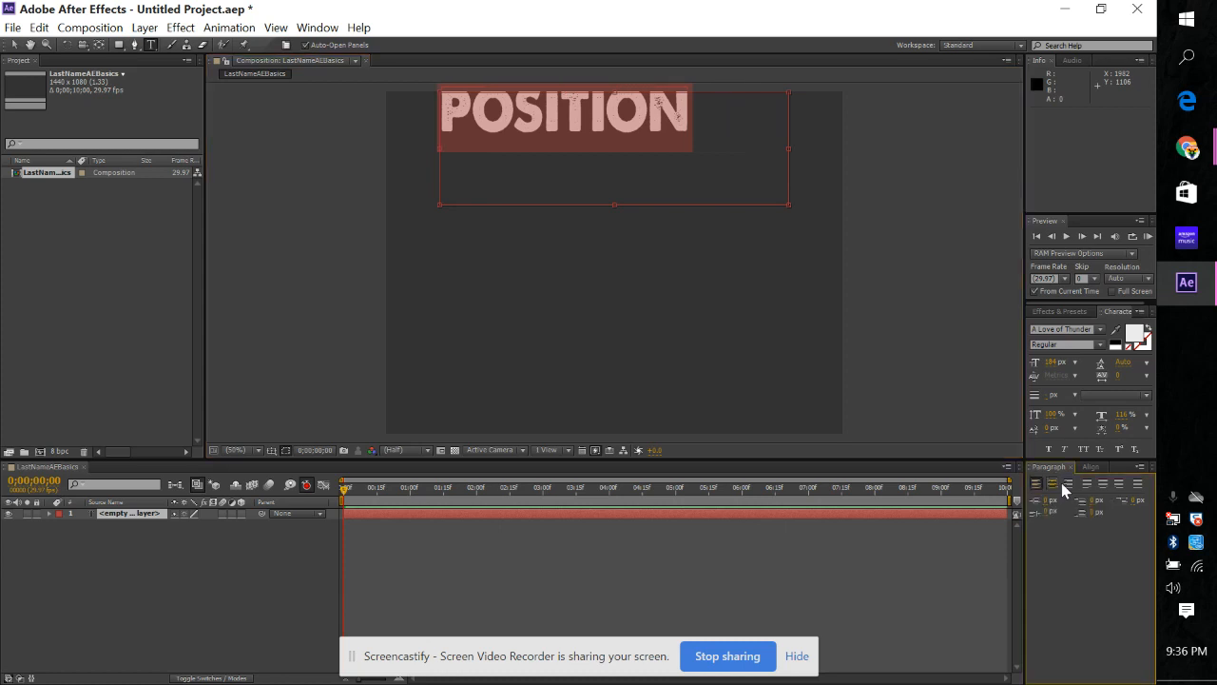
click(1068, 484)
click(1054, 484)
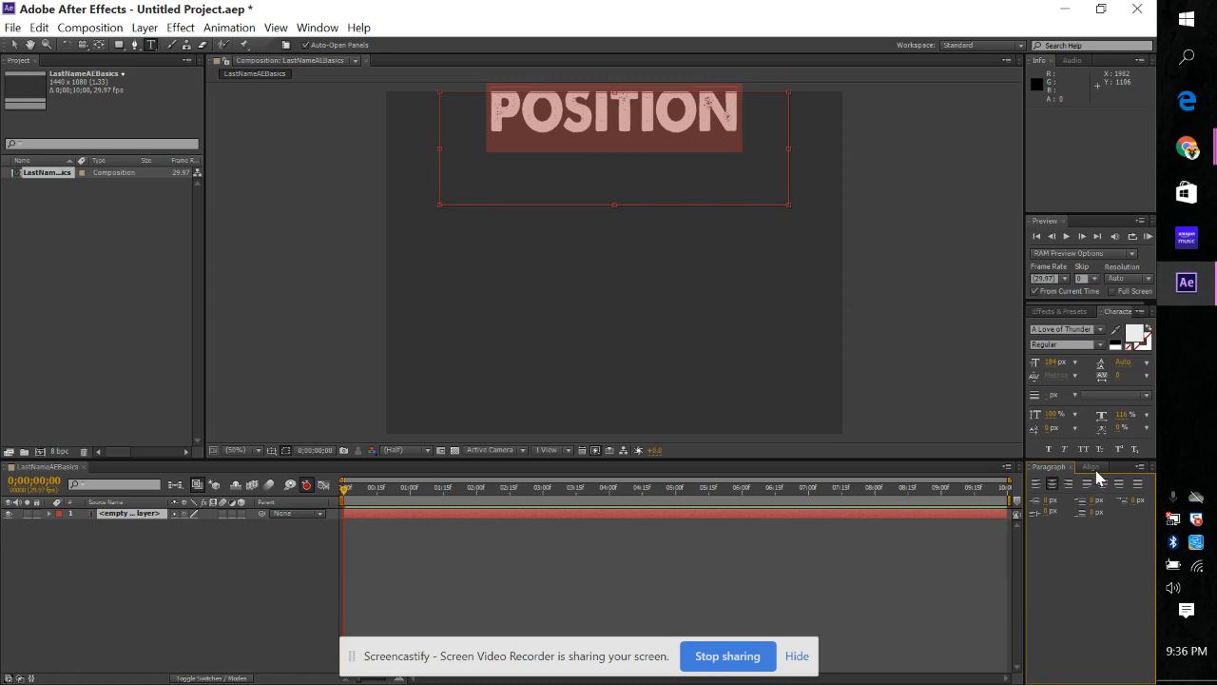
Center the POSITION layer horizontally in the composition and align it to the top edge.
click(1094, 466)
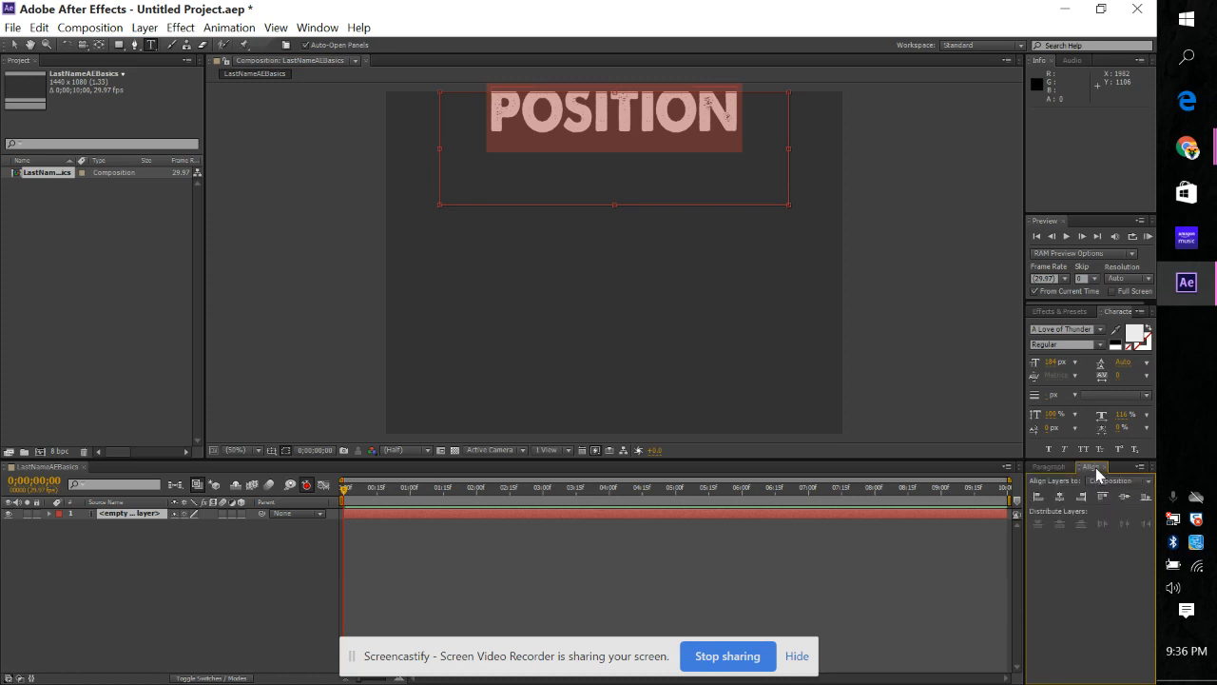
click(1039, 499)
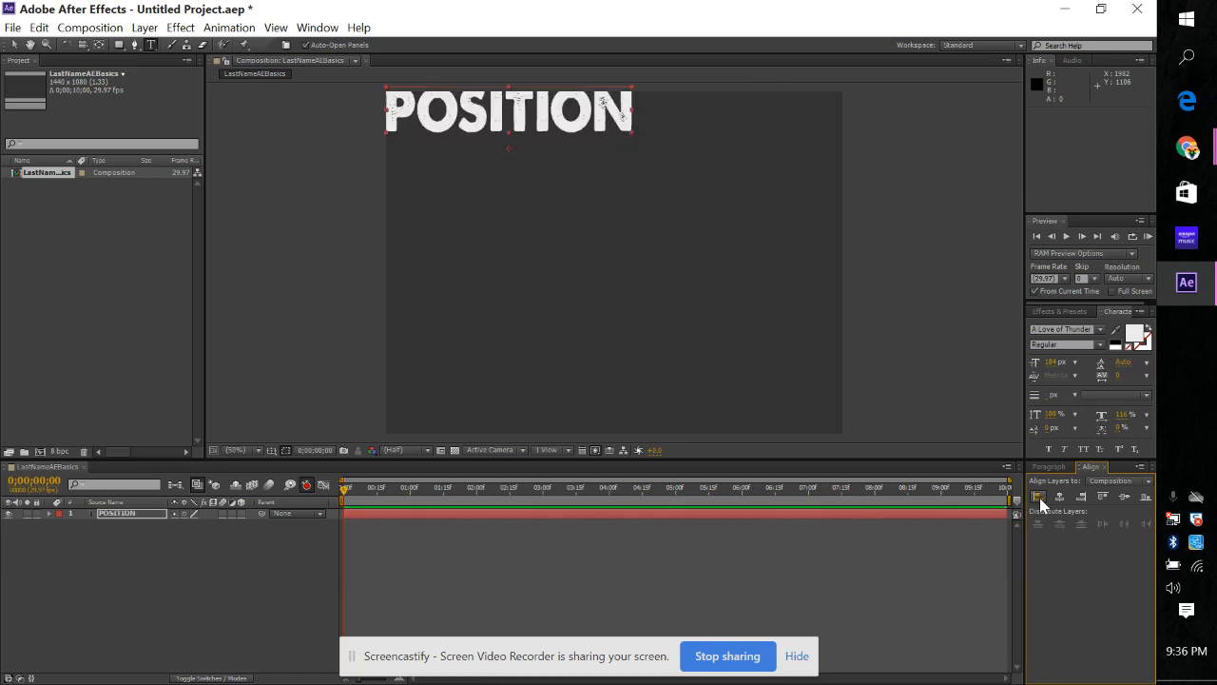
click(1057, 498)
click(1079, 495)
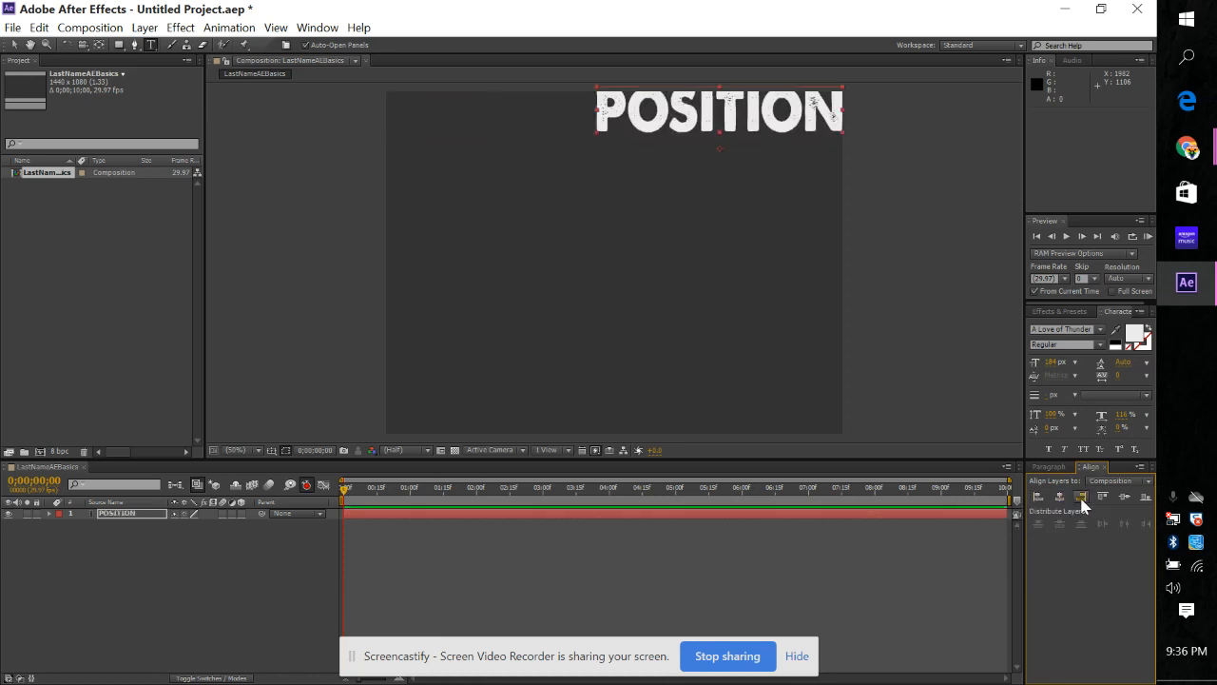
click(1061, 499)
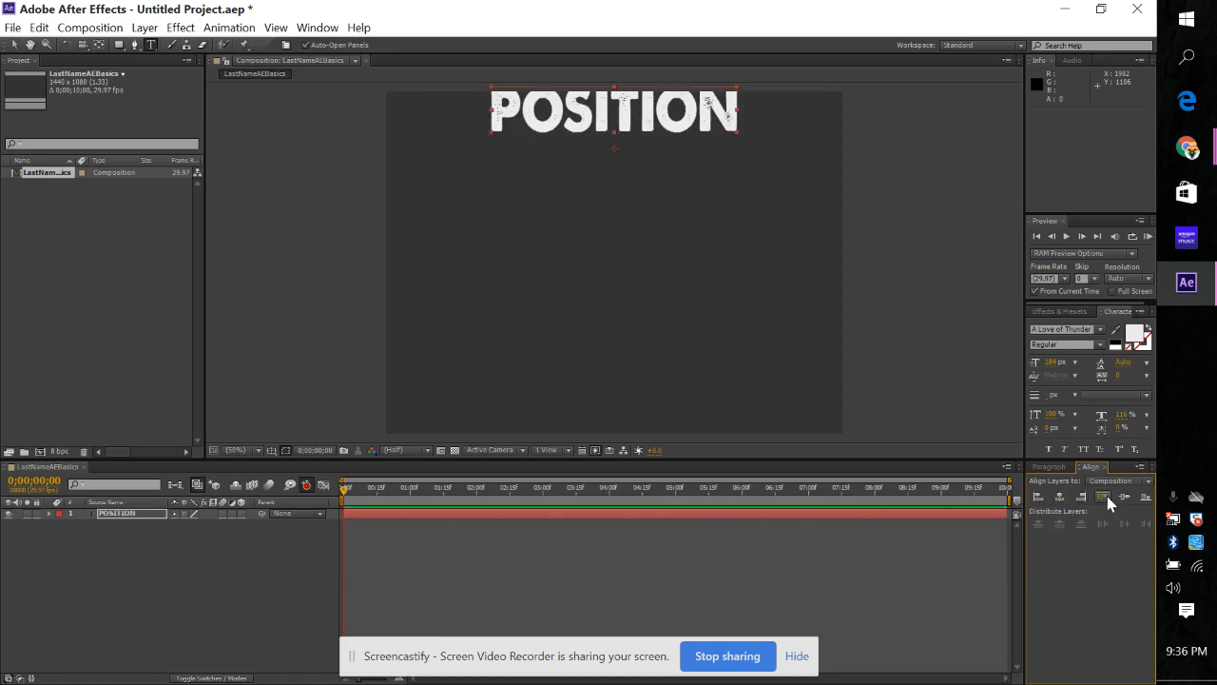
click(1106, 496)
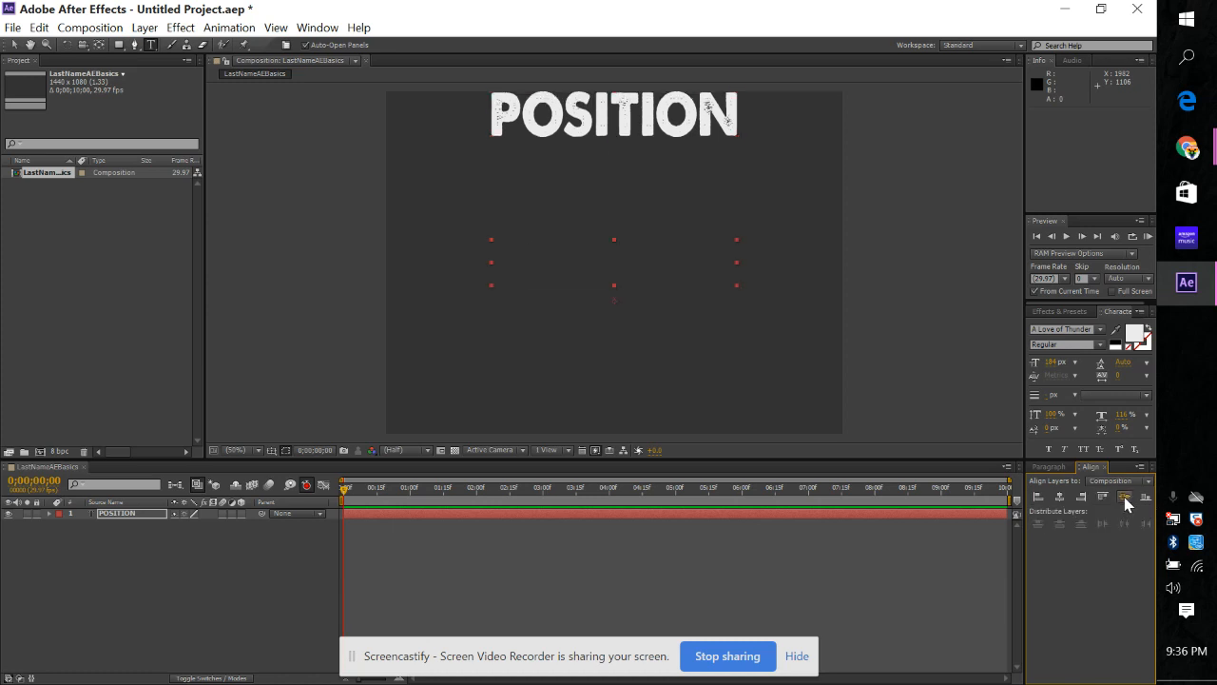
click(1124, 496)
click(1136, 497)
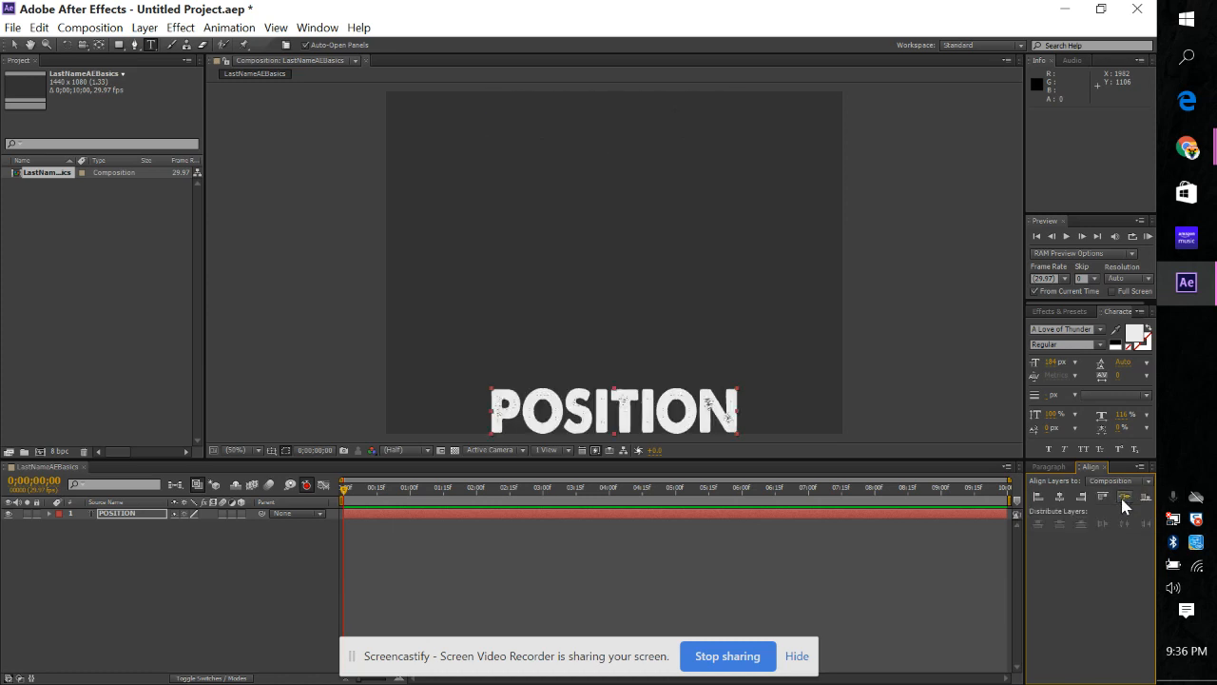
click(1106, 495)
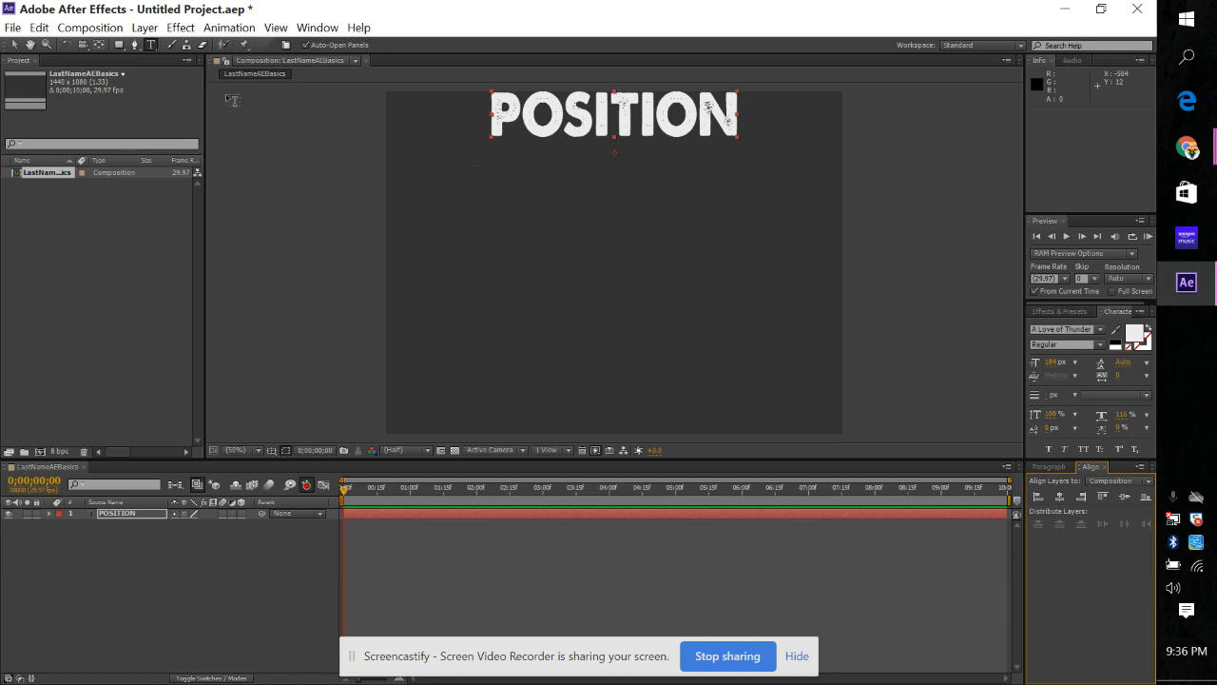
Add a text box containing SCALE directly below POSITION and center its layer horizontally in the composition.
drag(426, 139, 803, 240)
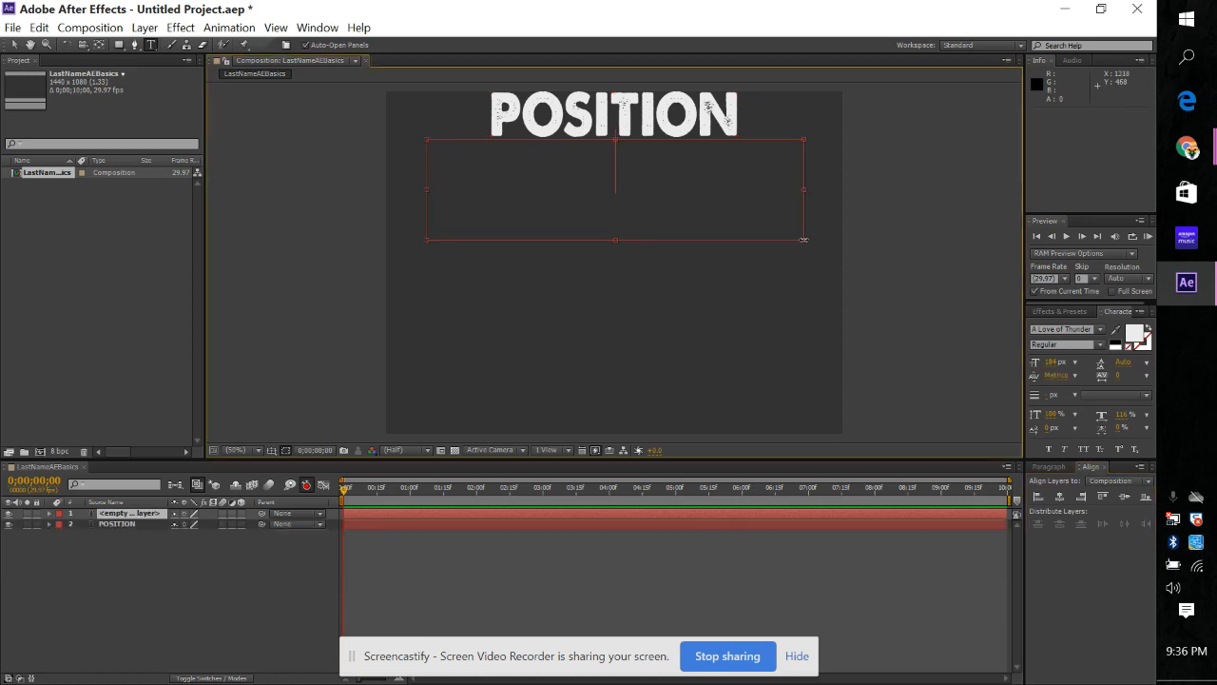
text(SCALE)
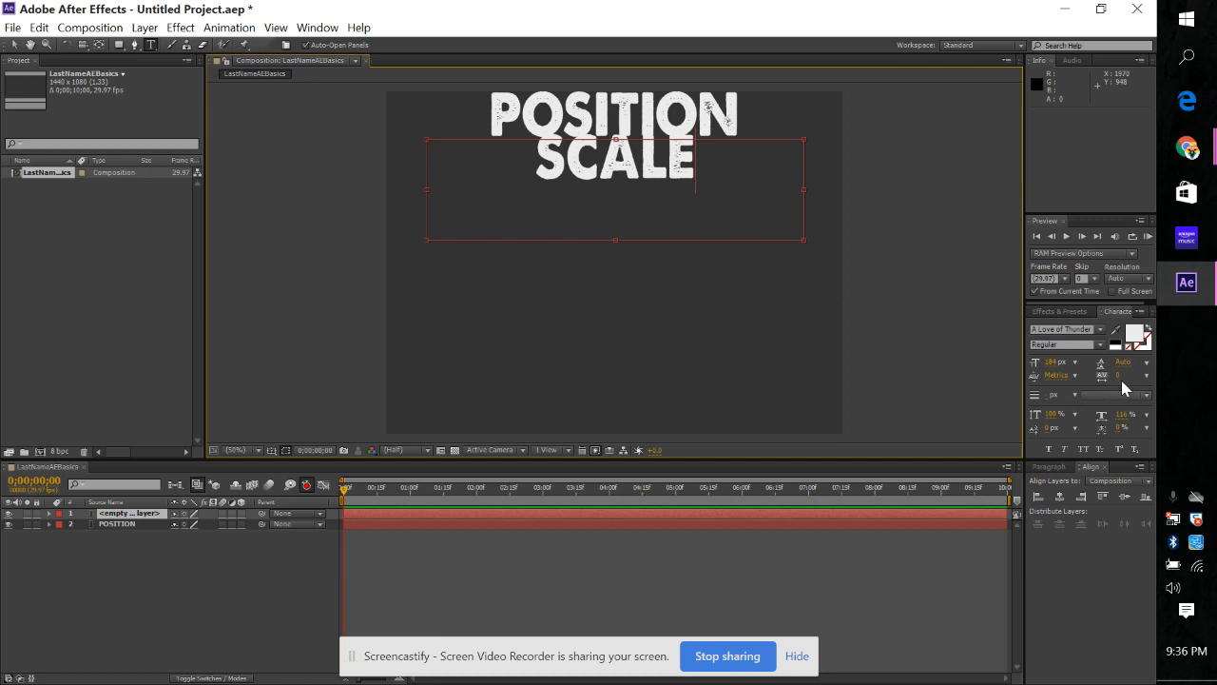
click(1058, 497)
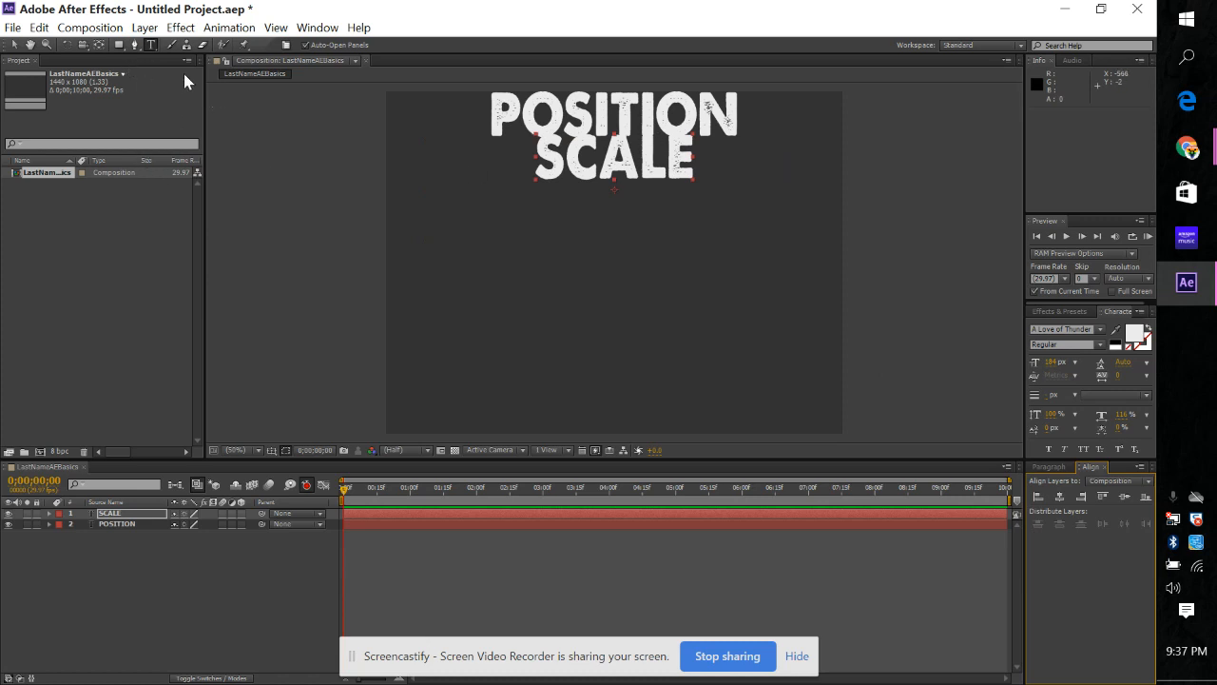
Add a text box containing ROTATION below SCALE and center its layer horizontally and vertically in the composition.
drag(791, 319, 814, 305)
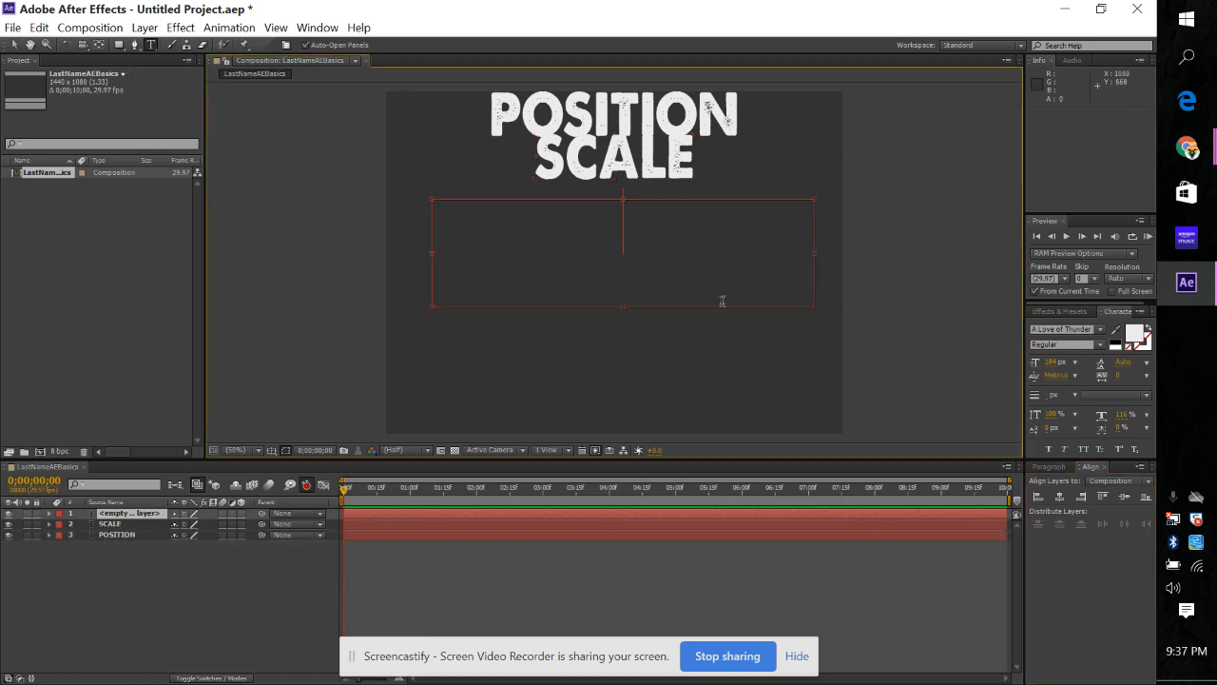
text(ROTATI)
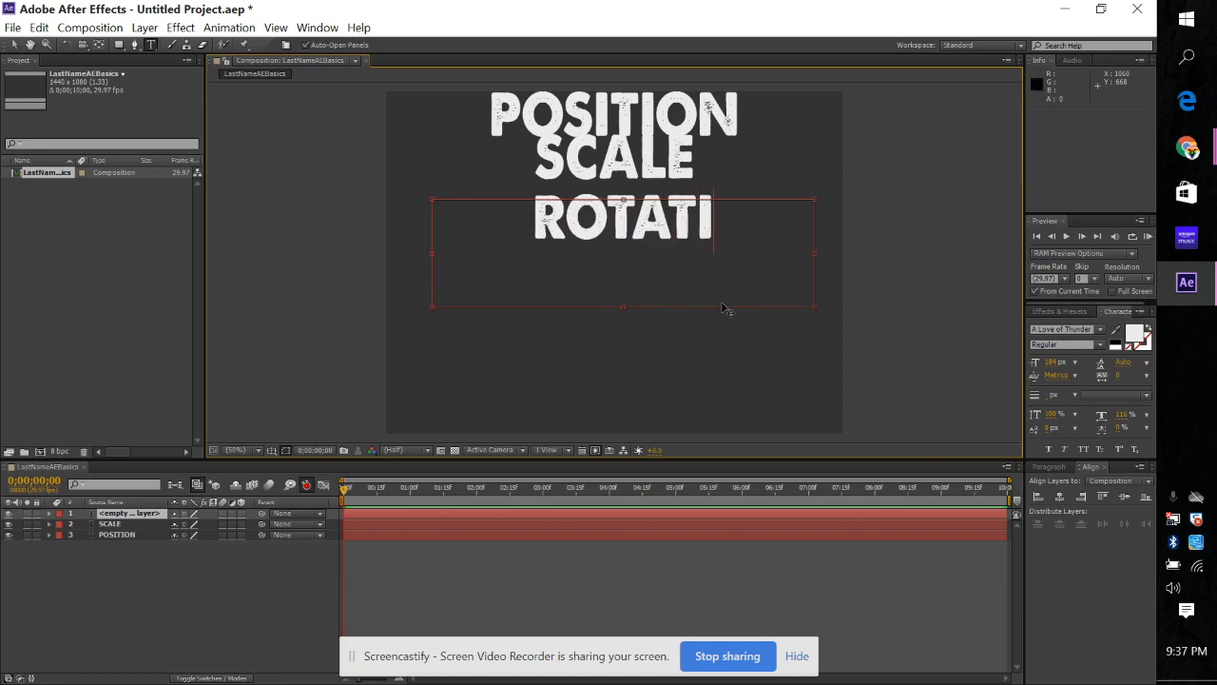
text(ON)
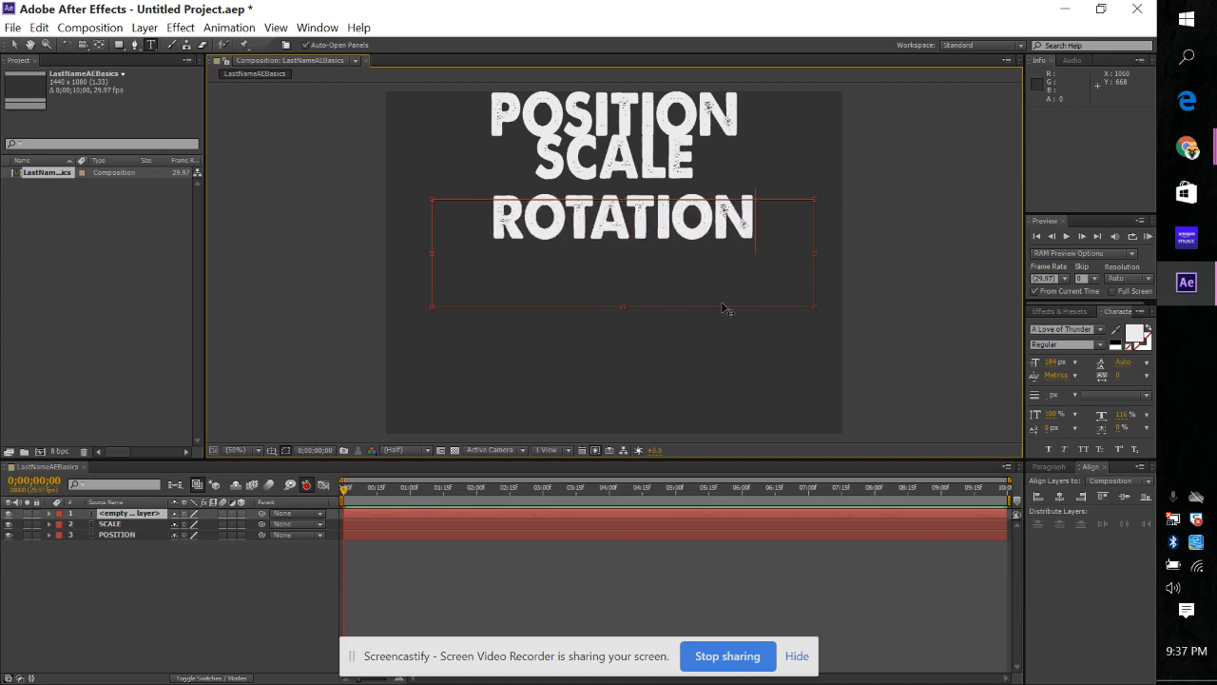
click(1062, 497)
click(1122, 498)
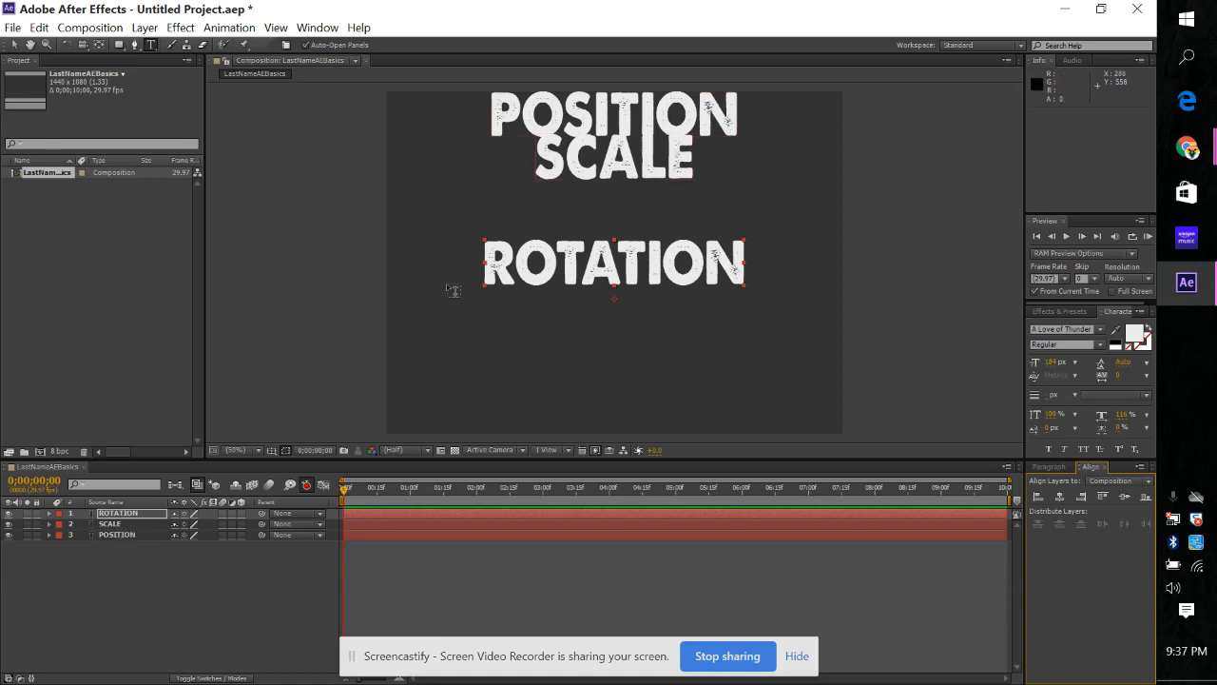
Move the SCALE layer down to midway between POSITION and ROTATION and center it horizontally in the composition.
click(124, 523)
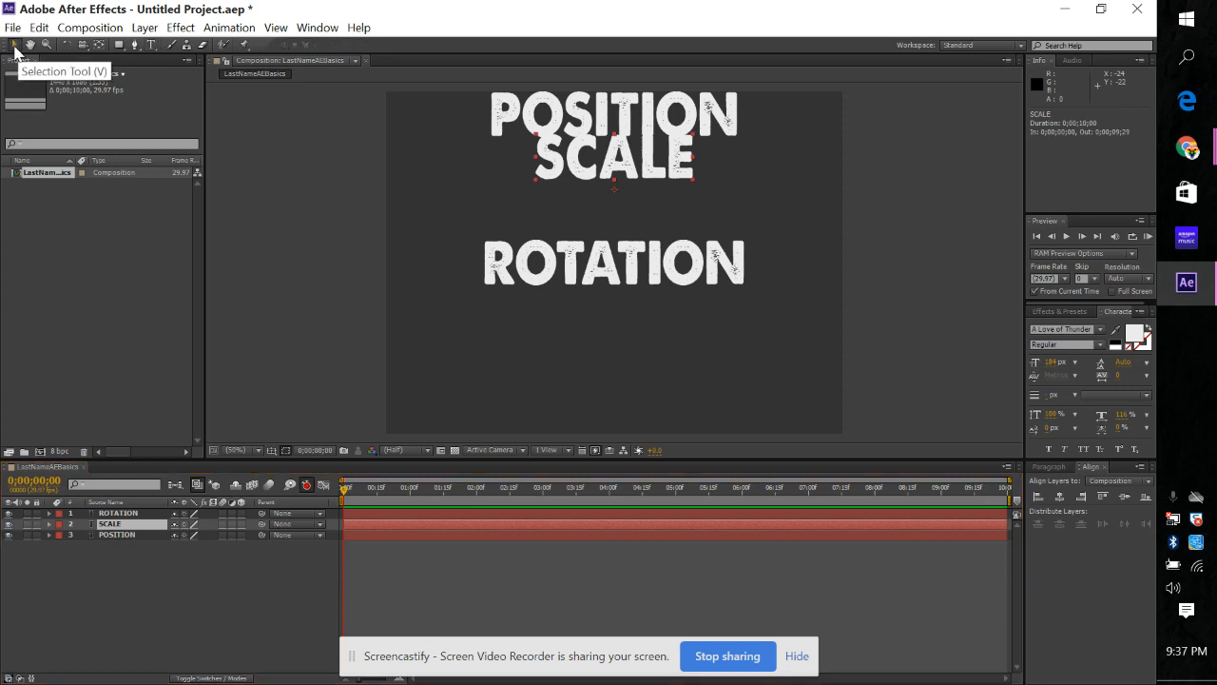
drag(657, 168, 661, 205)
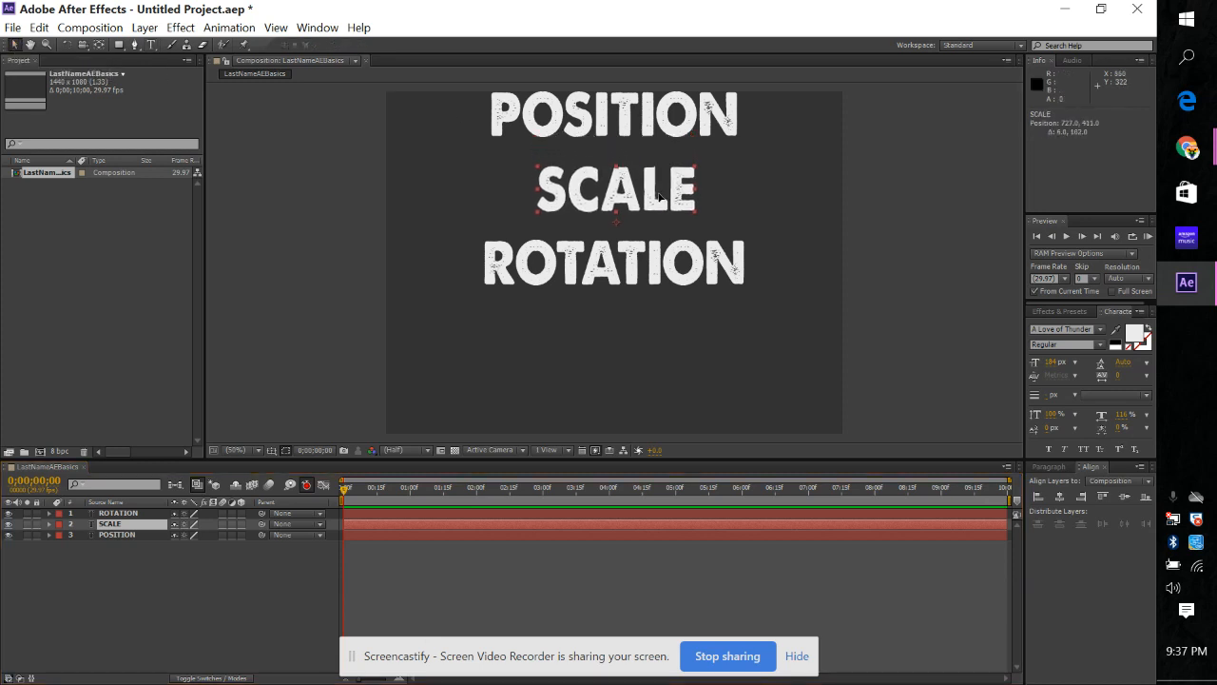
click(1060, 497)
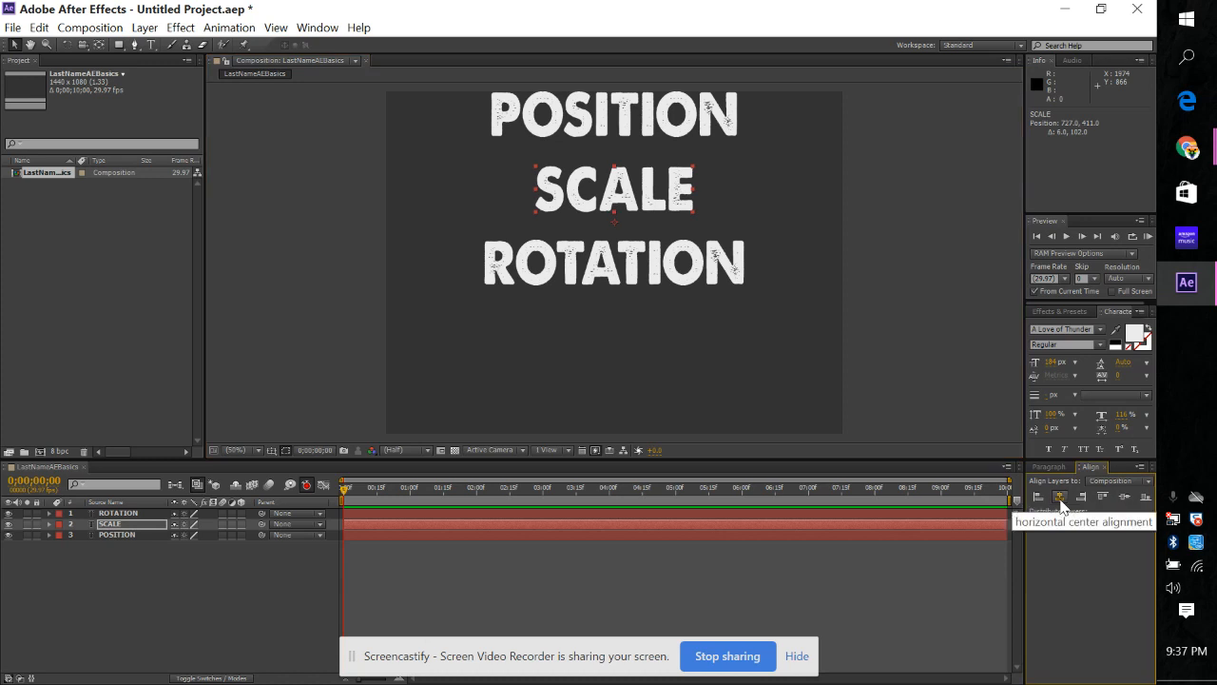
Add a text box containing SKEW SLIDE directly below ROTATION and center its layer horizontally in the composition.
click(127, 514)
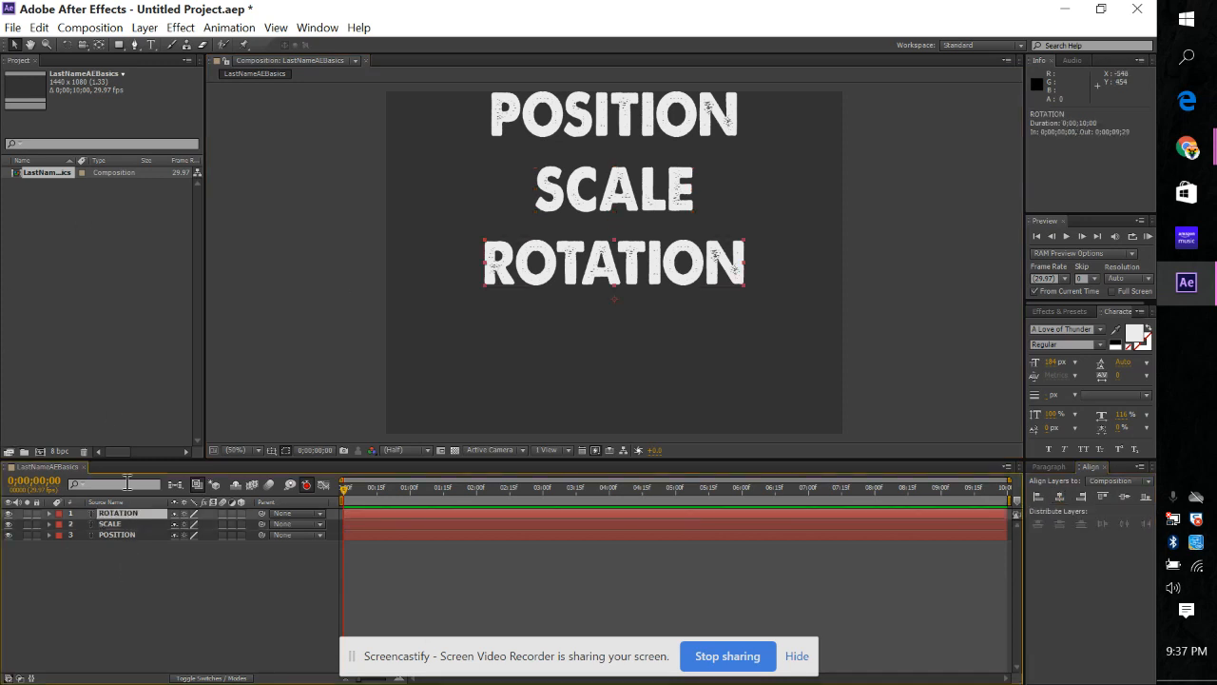
click(151, 46)
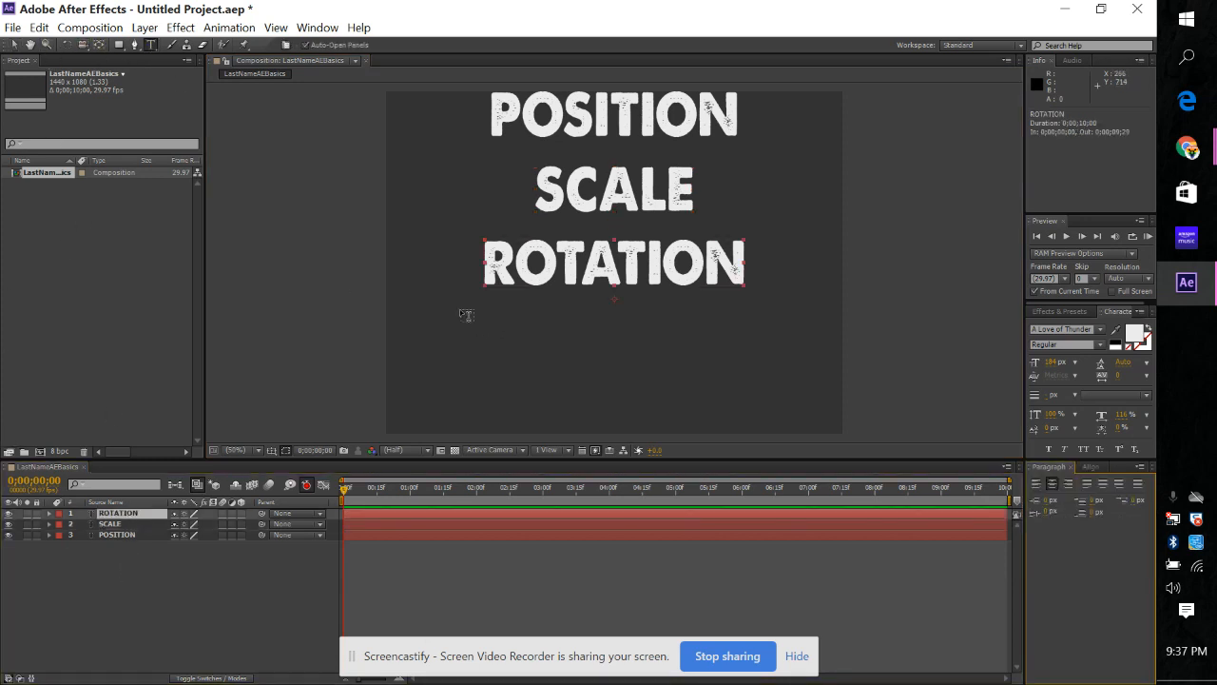
drag(428, 291, 798, 372)
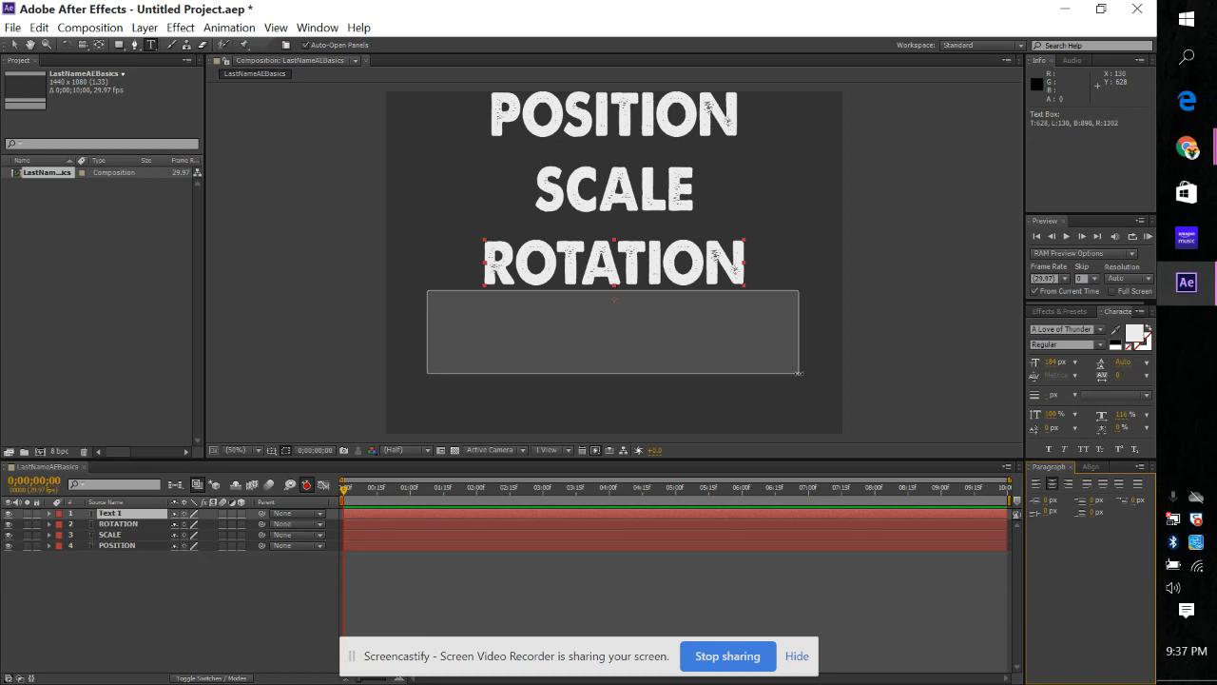
text(SK)
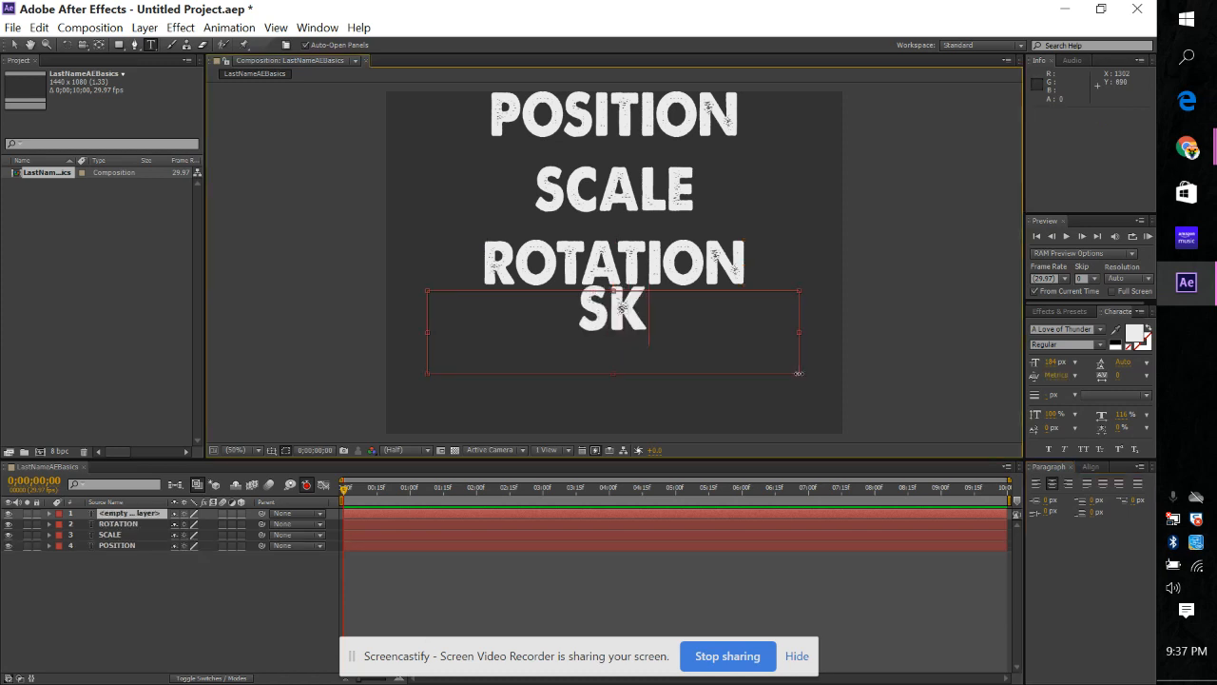
text(EW SLIDE)
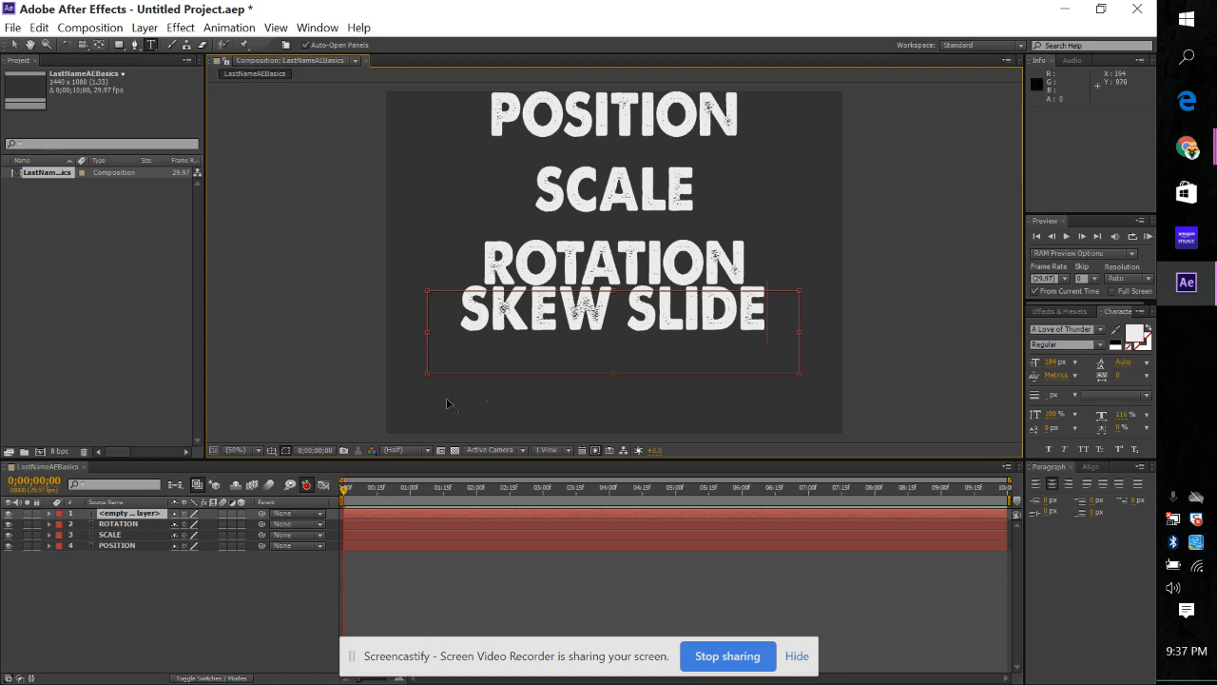
mouse_move(413, 341)
mouse_down()
mouse_move(453, 362)
mouse_move(415, 344)
mouse_up()
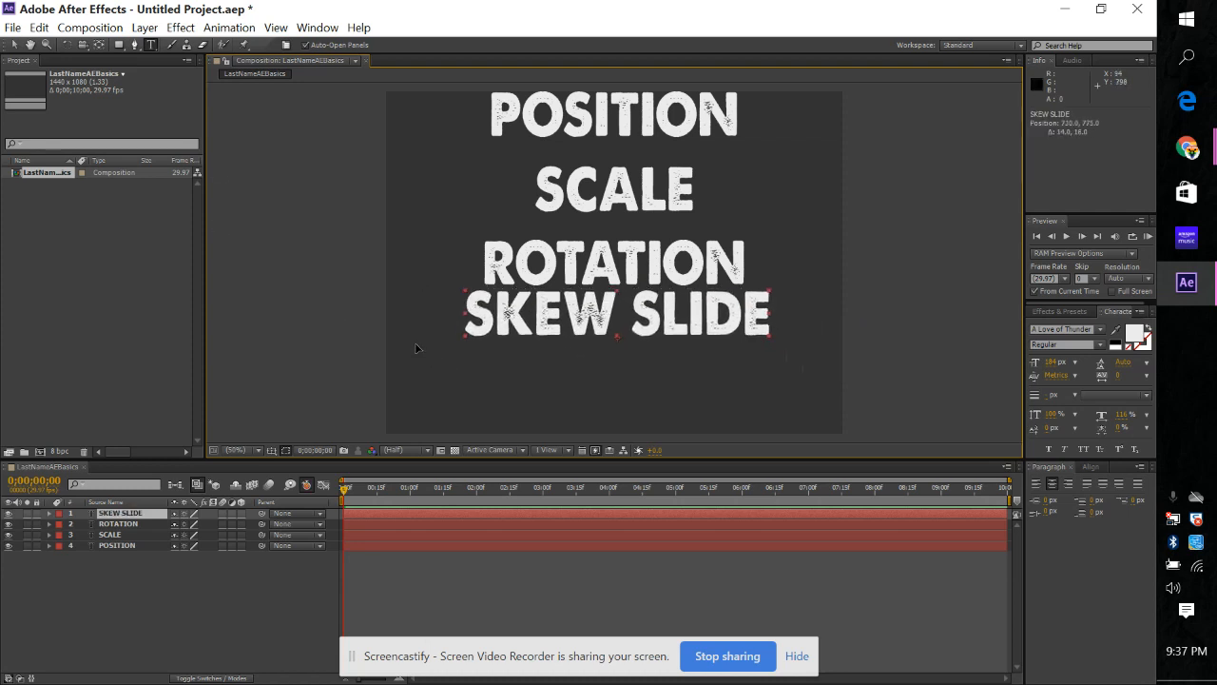
click(1089, 468)
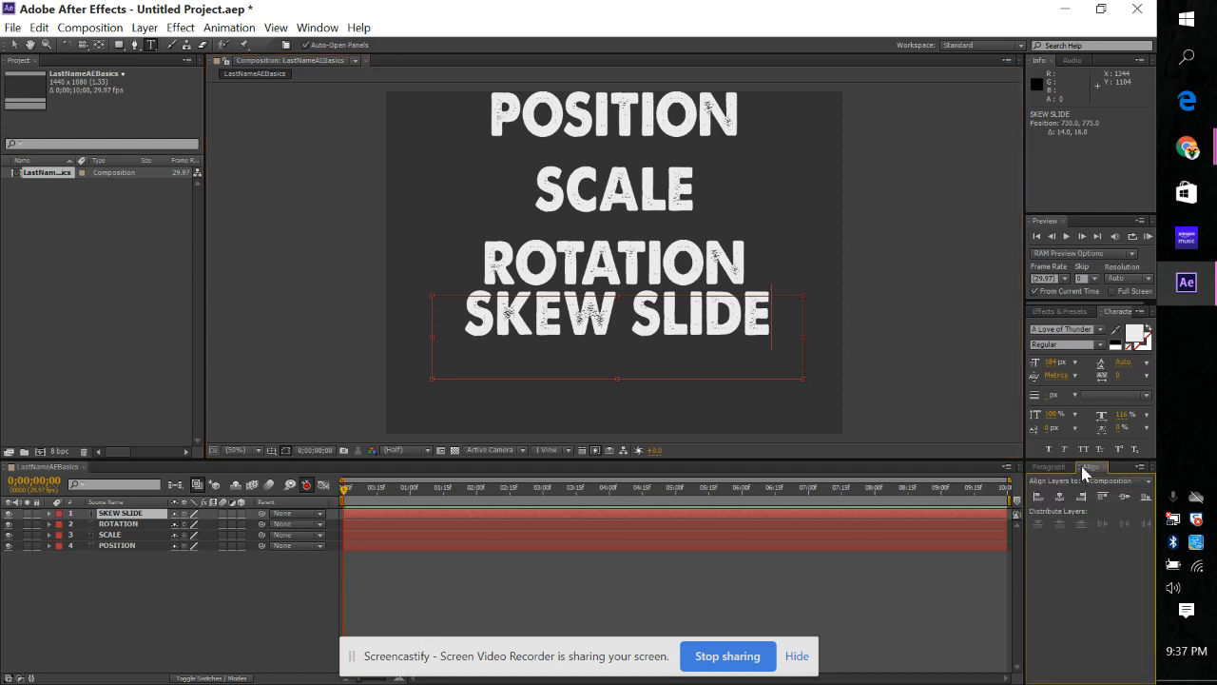
click(1122, 496)
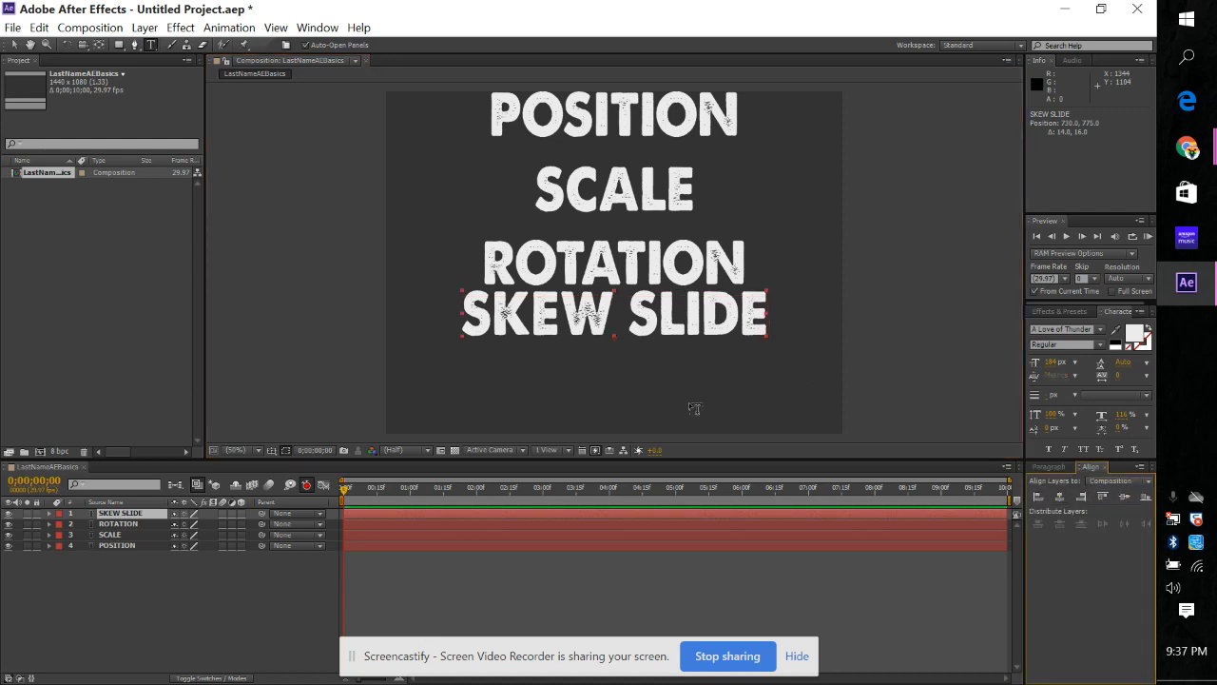
Add the text COLOR CHANGE below SKEW SLIDE, centered horizontally and aligned to the composition's bottom edge.
click(421, 430)
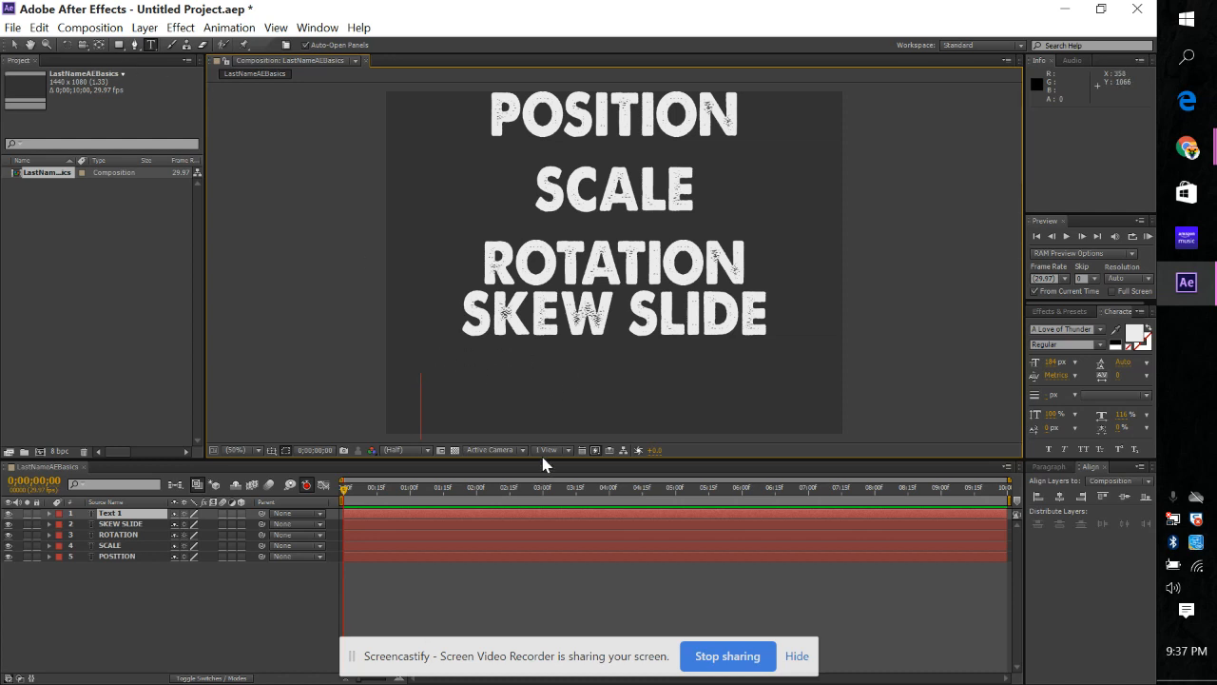
text(C)
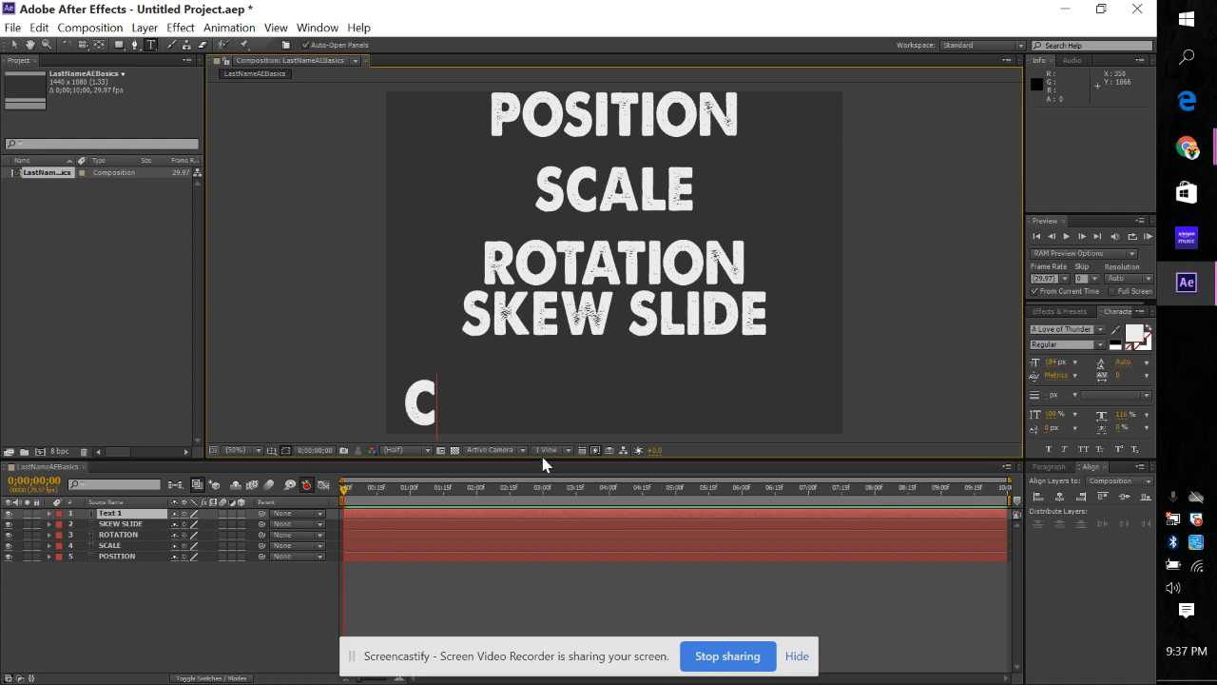
text(OLOR)
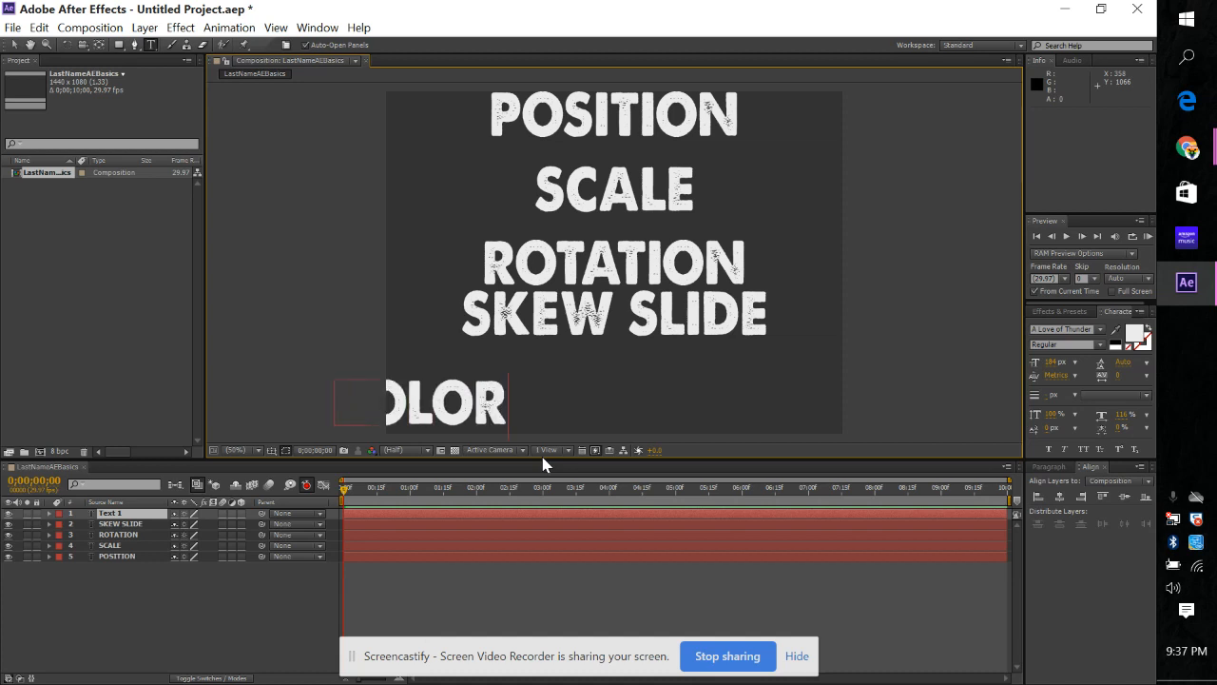
text( CHANGE)
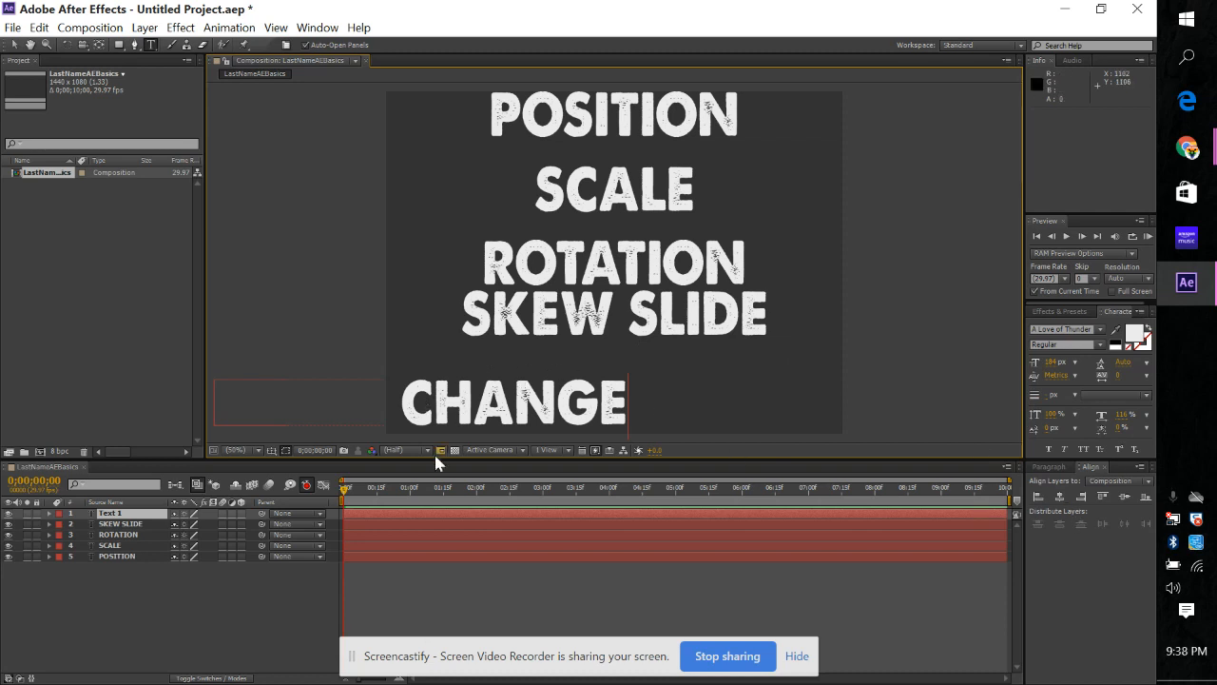
click(1059, 496)
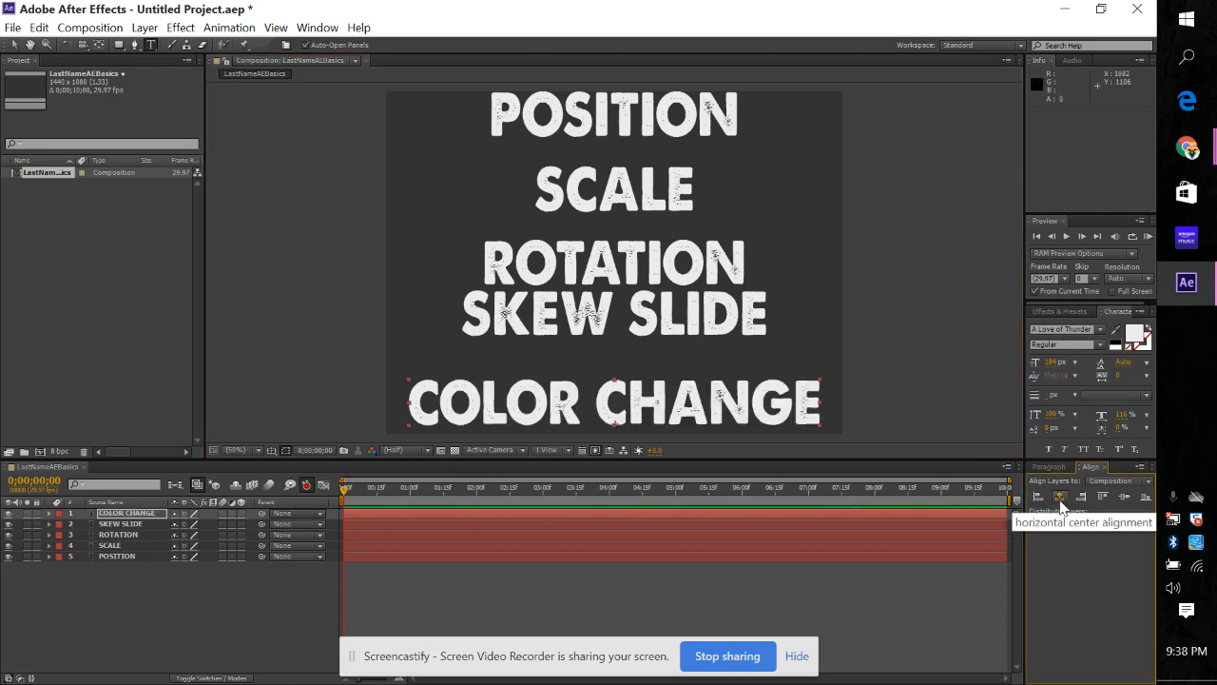
click(1146, 497)
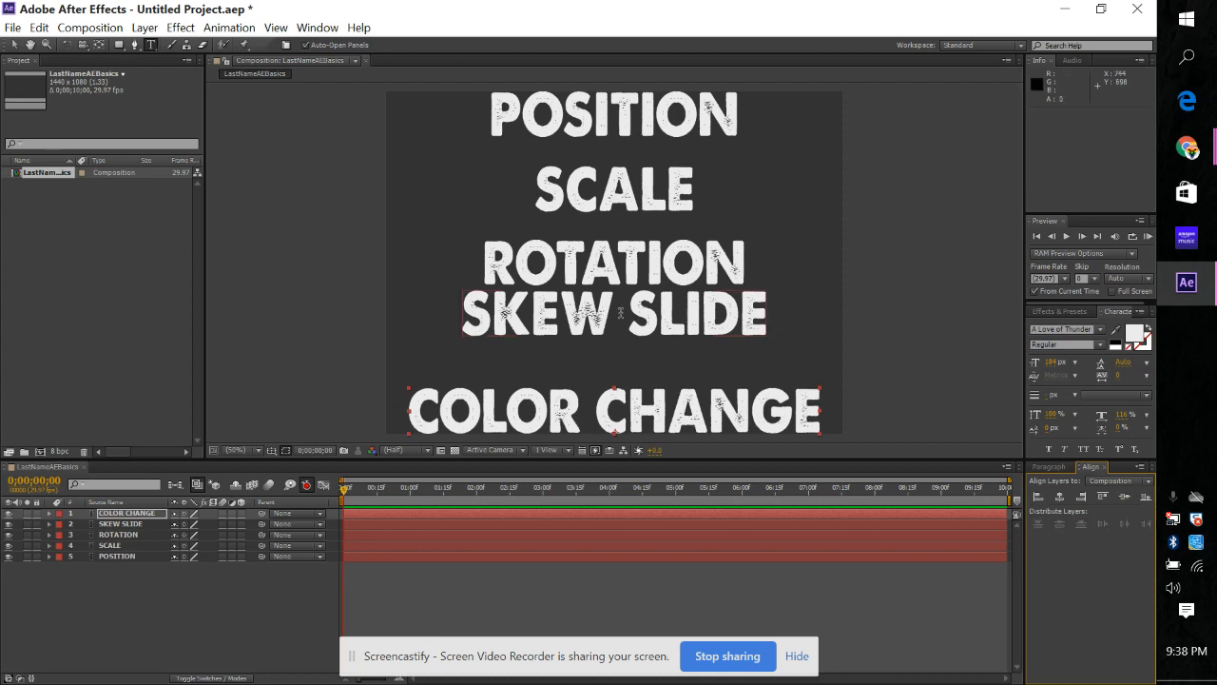
Move the SKEW SLIDE layer down to midway between ROTATION and COLOR CHANGE and center it horizontally in the composition.
click(123, 523)
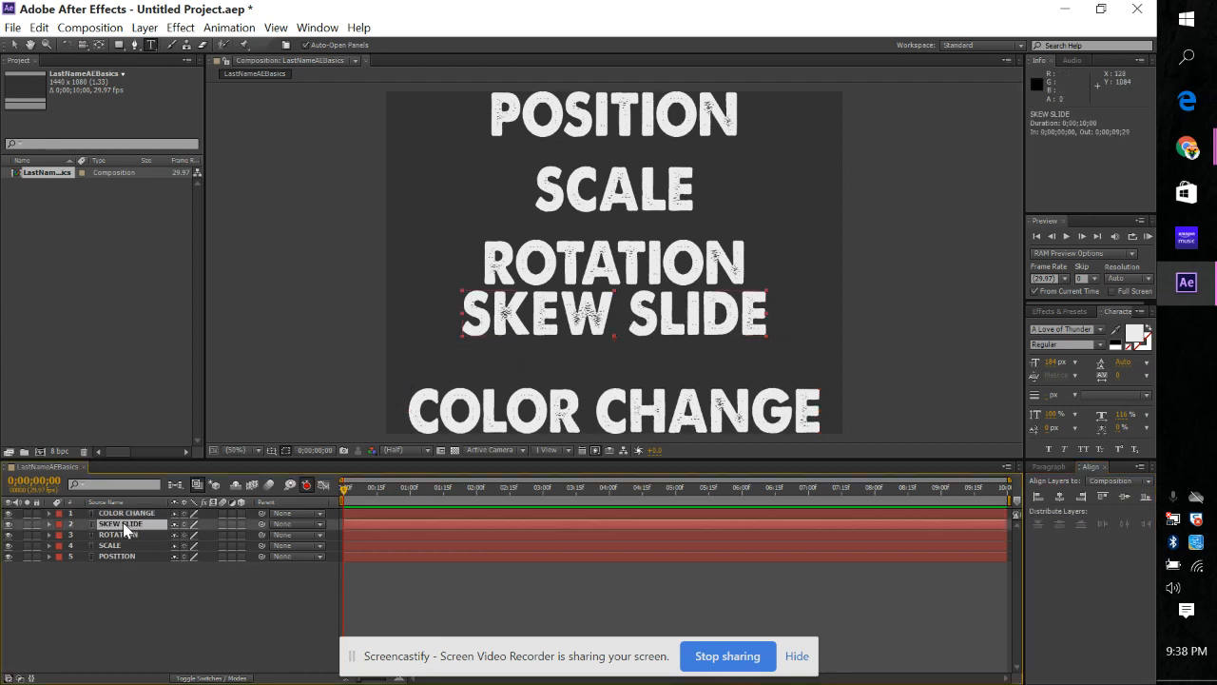
click(14, 46)
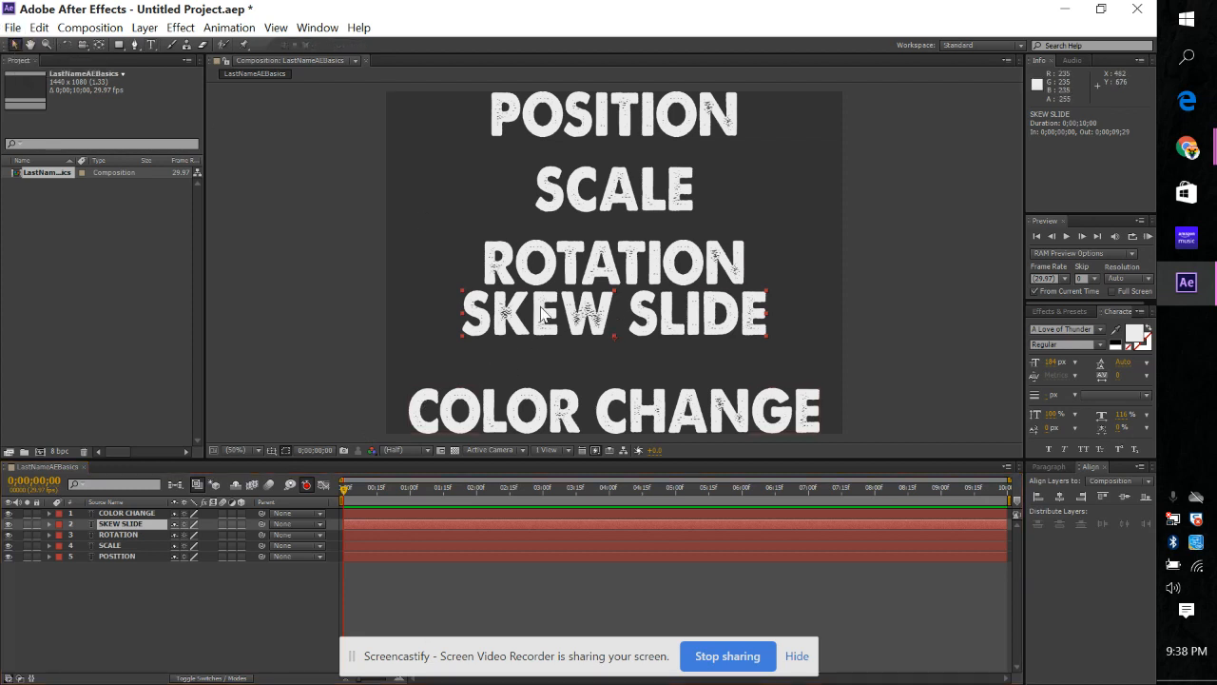
drag(656, 321, 659, 345)
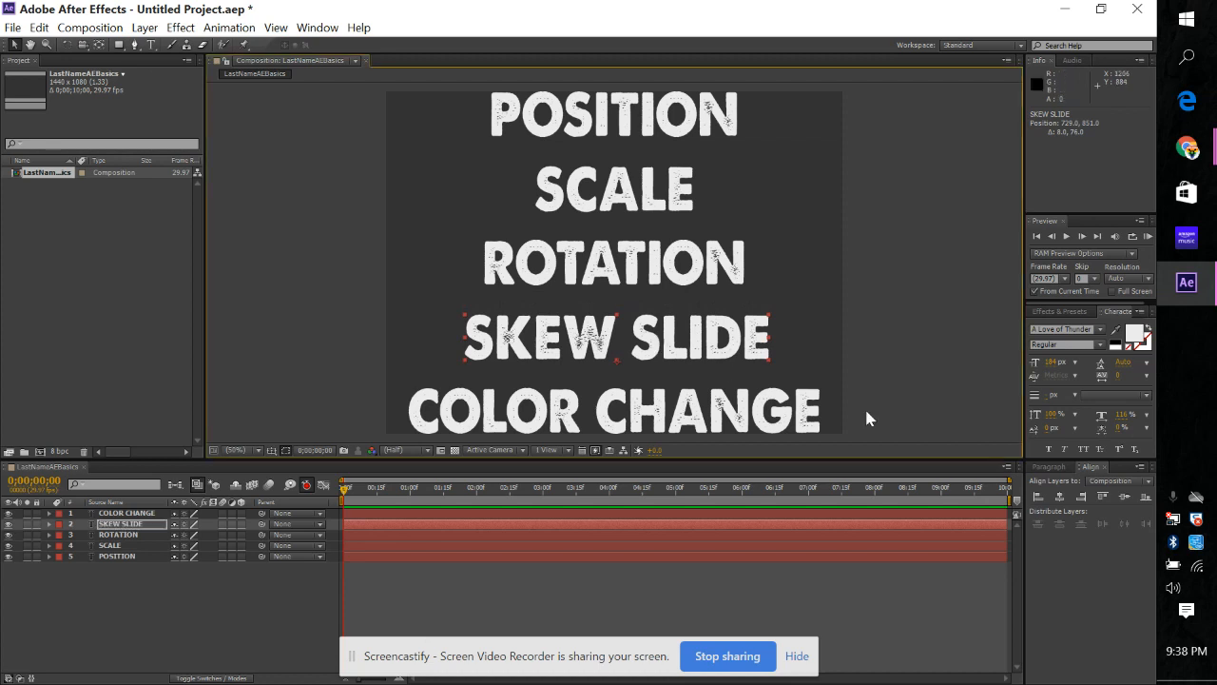
click(1063, 496)
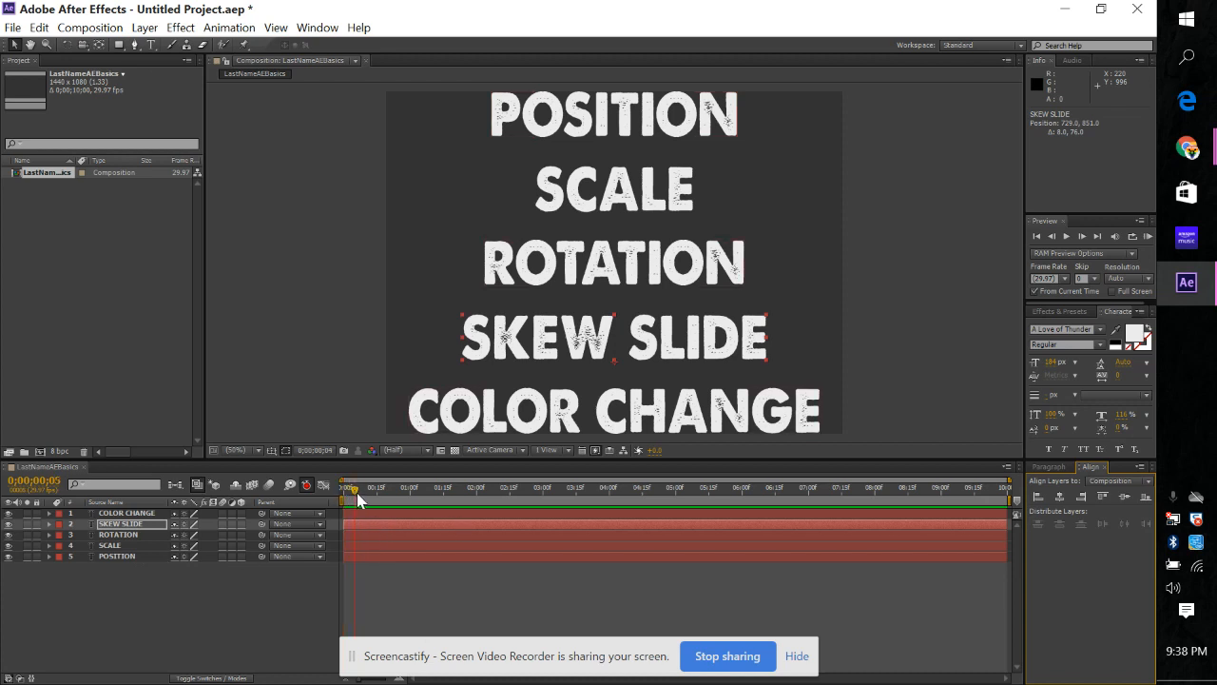
Scrub the current time forward through the composition and return it to the first frame.
drag(358, 496, 704, 539)
drag(345, 543, 338, 488)
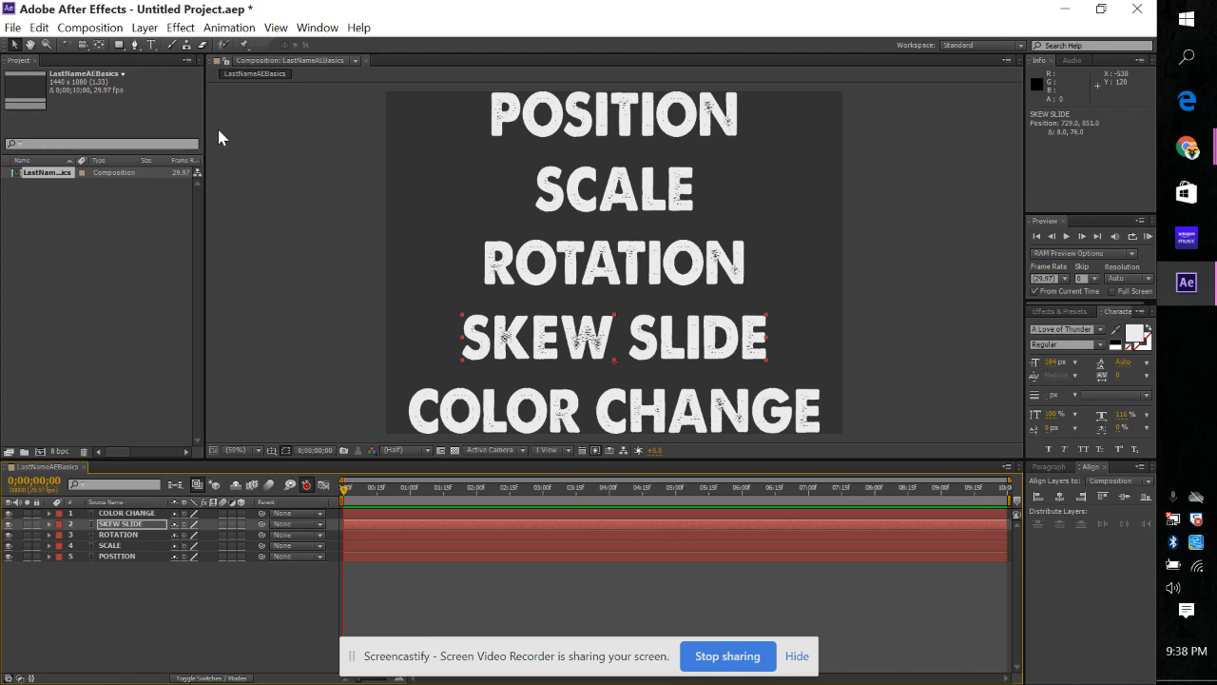
Save the project as LastNameAEBasics in the Animation folder under Documents, replacing the existing file.
click(14, 27)
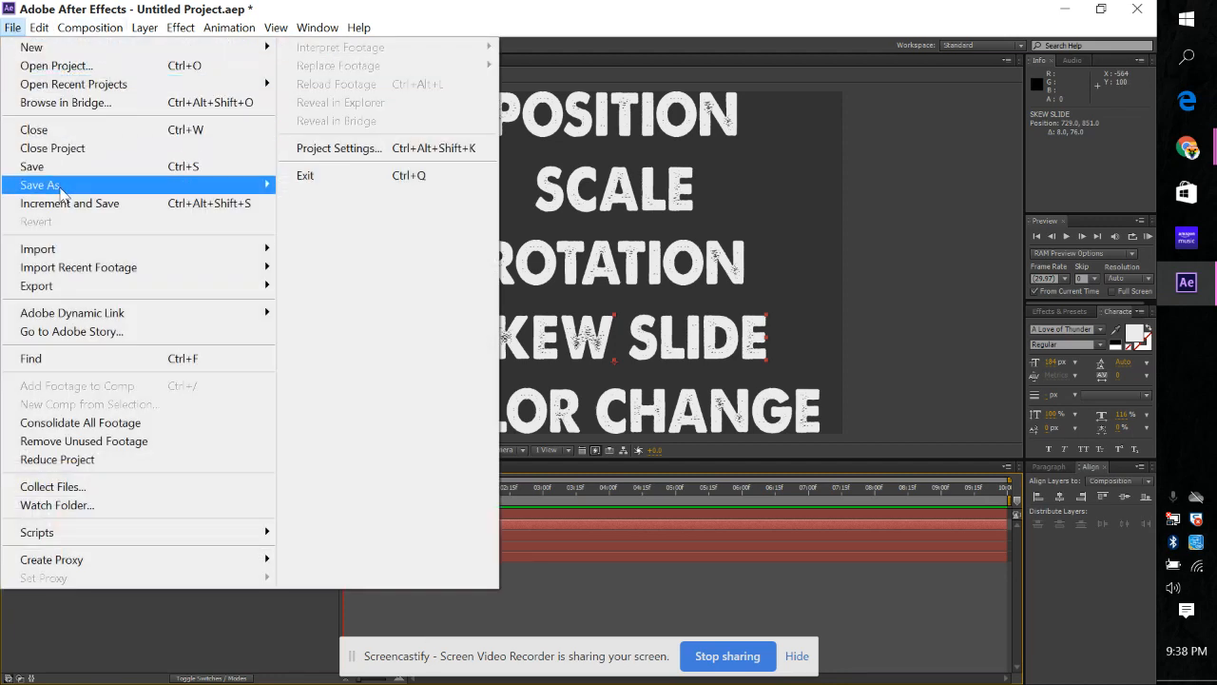
mouse_move(60, 191)
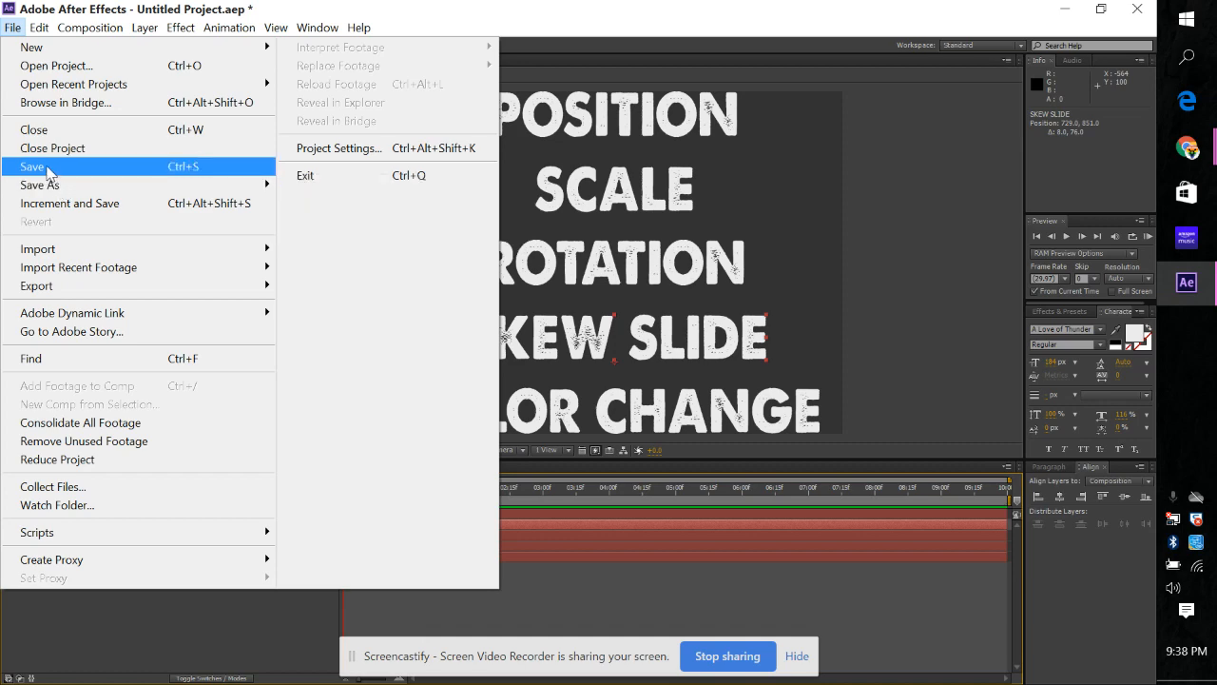
click(48, 168)
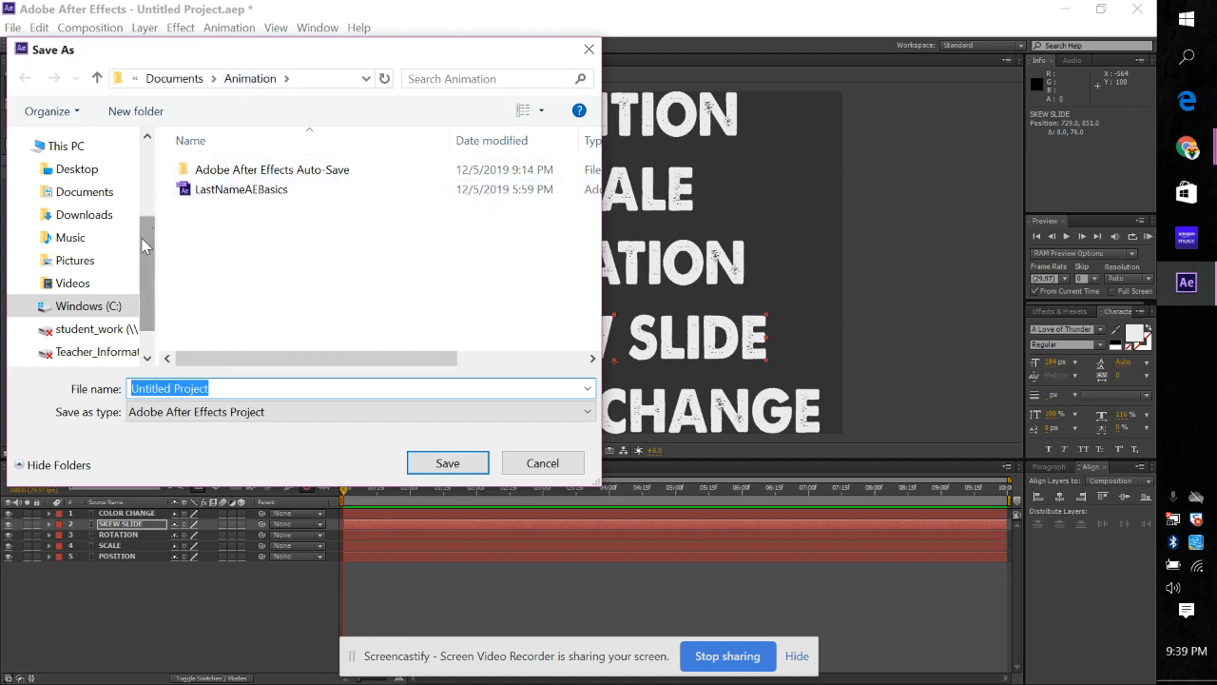
click(63, 193)
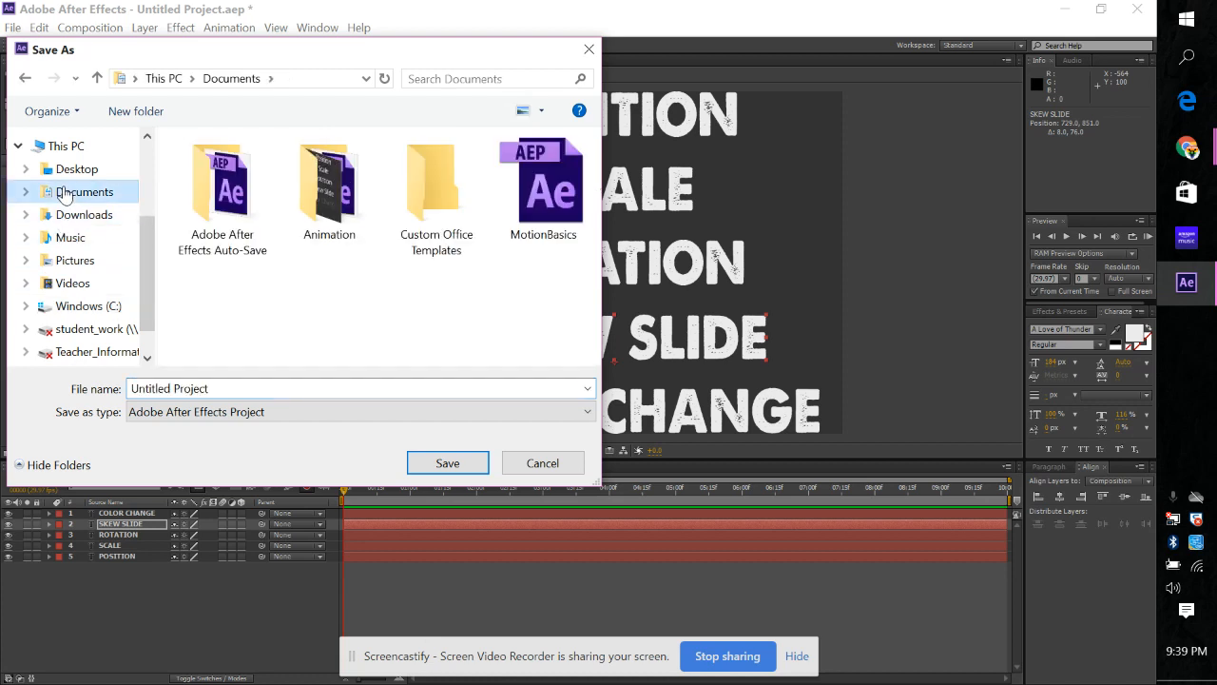
double_click(338, 193)
click(210, 388)
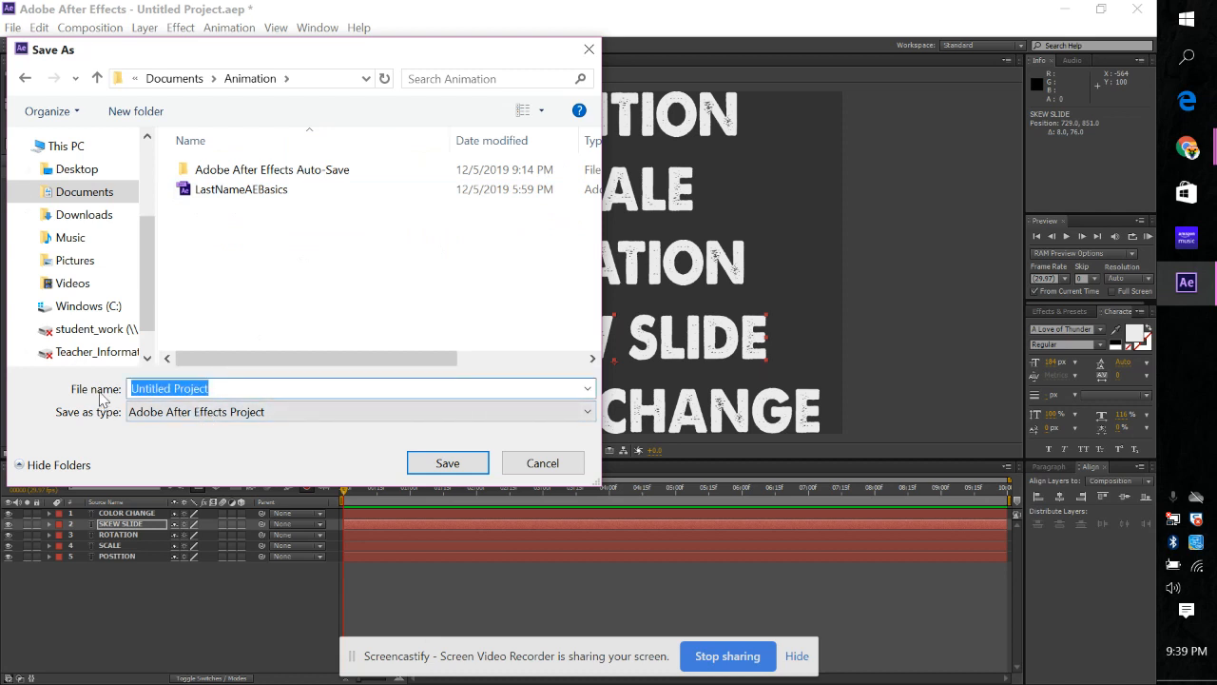
text(LastNa)
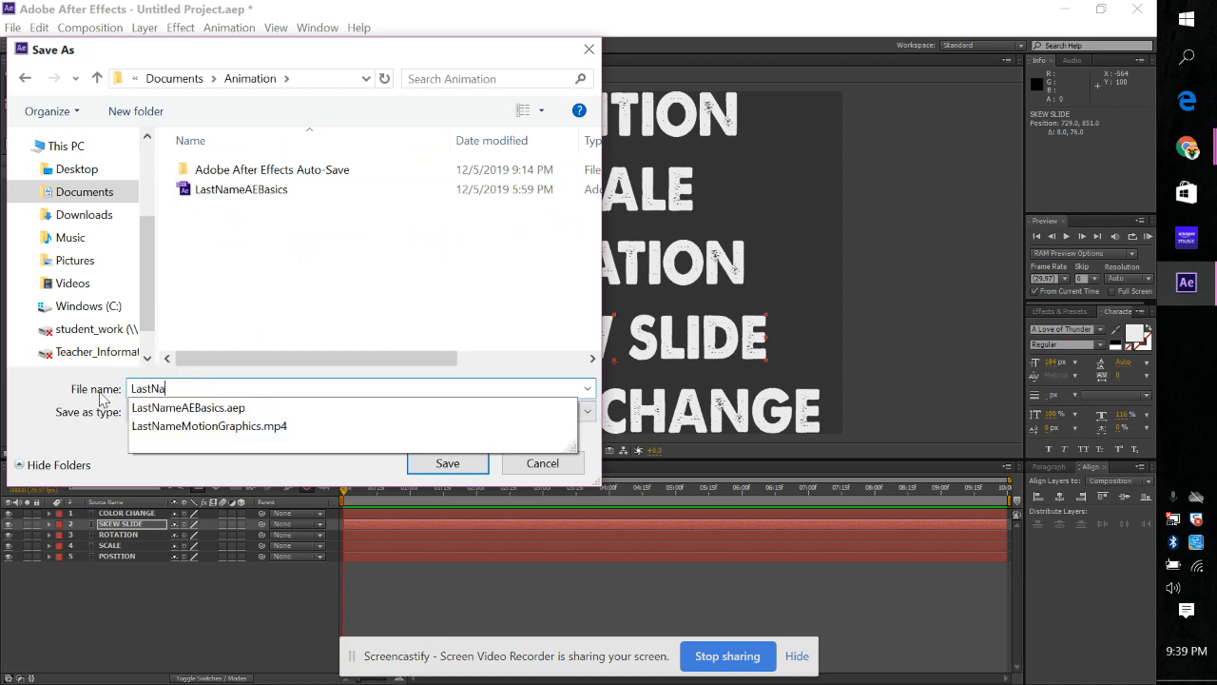
text(meAEBasics)
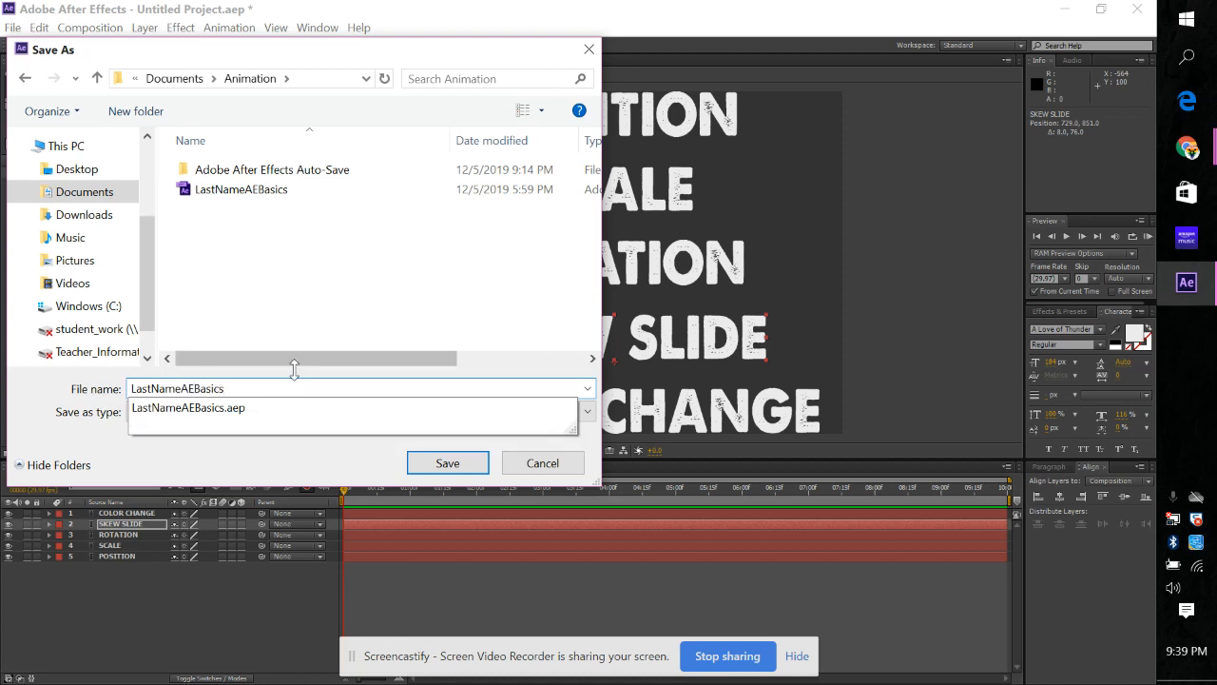
click(332, 474)
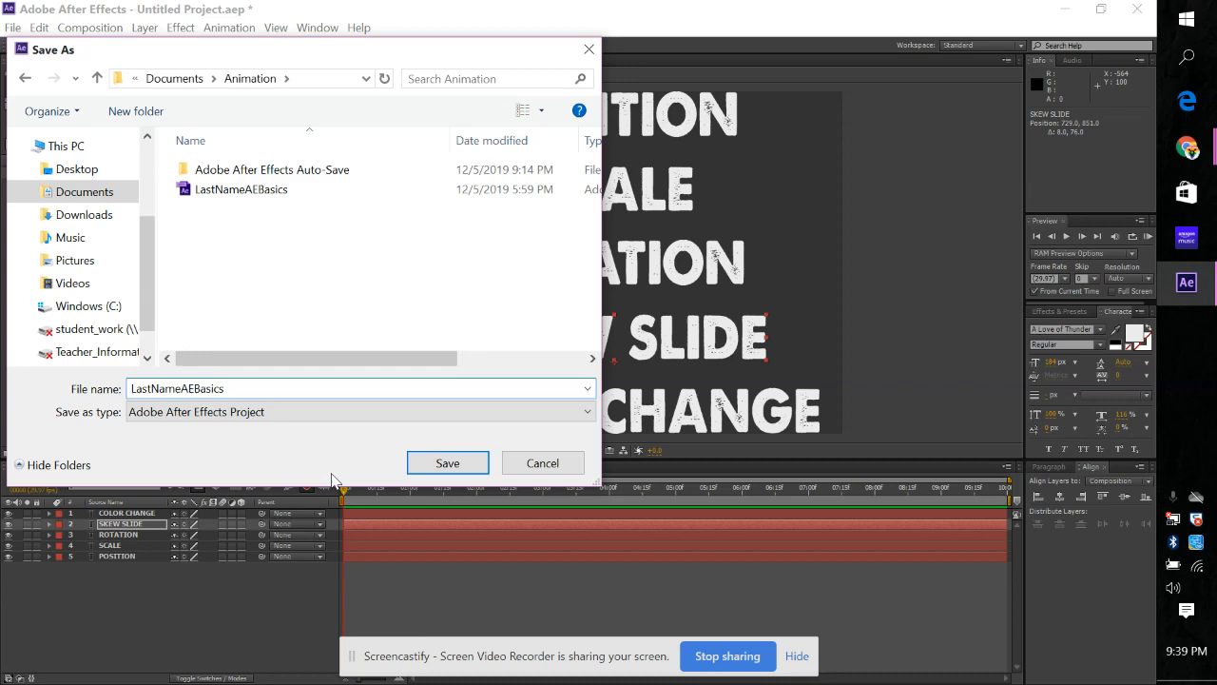
click(440, 467)
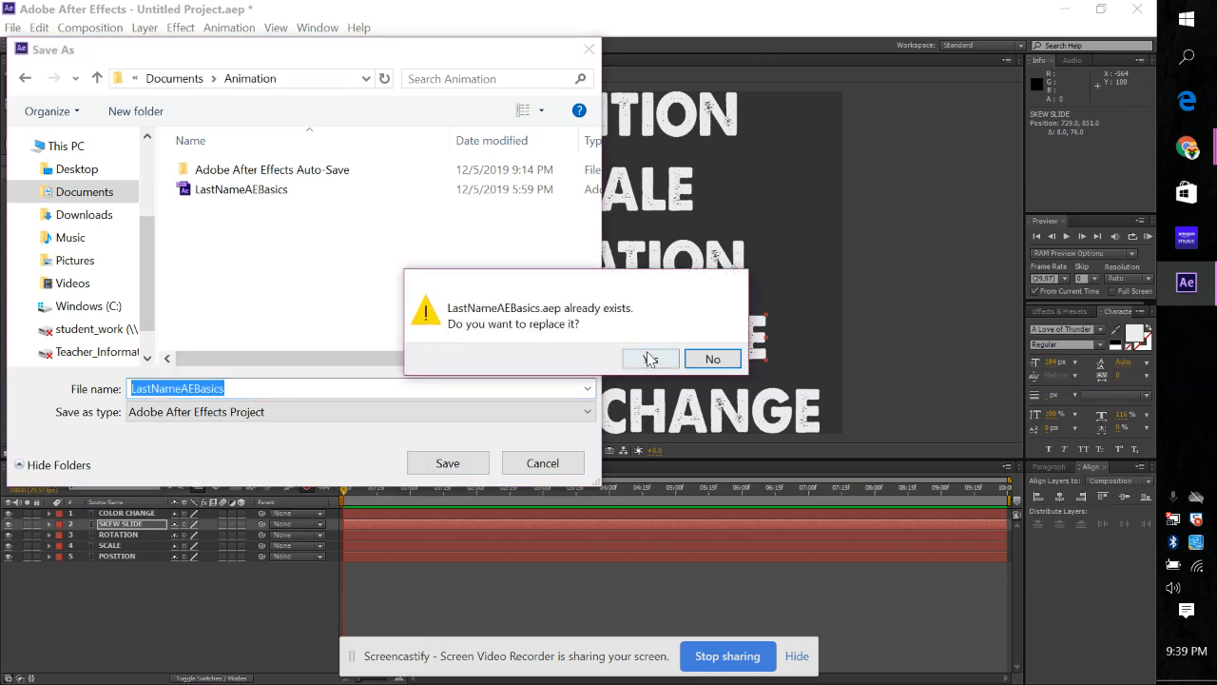
click(650, 359)
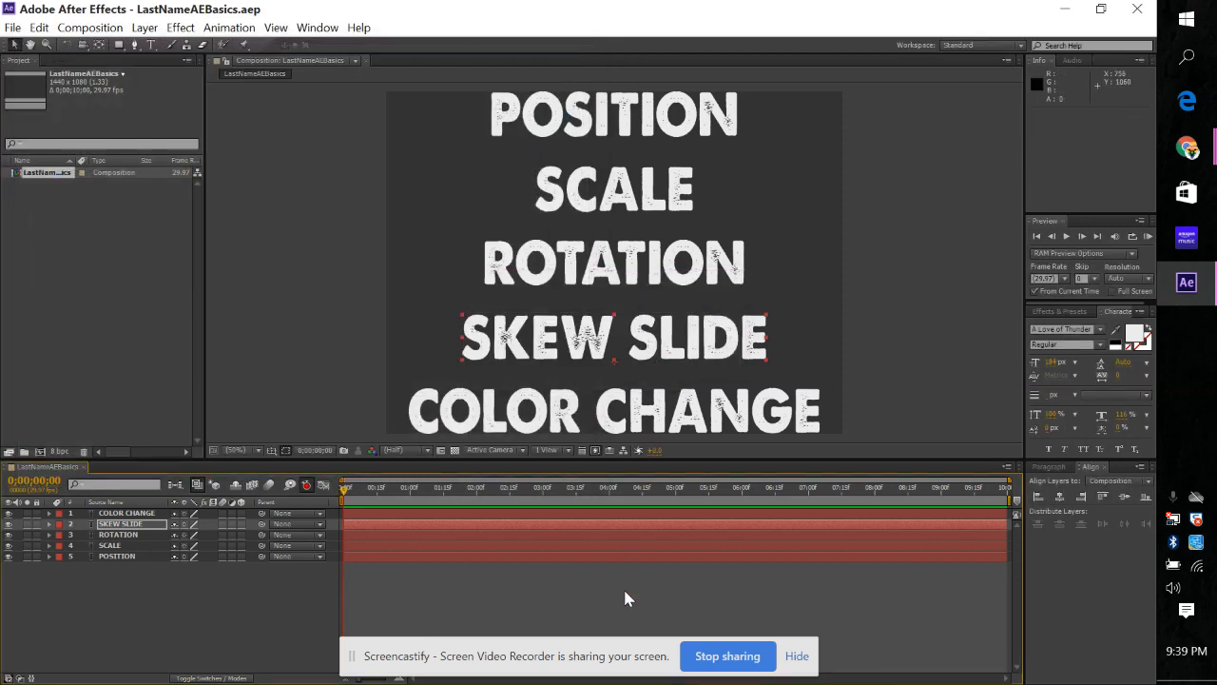